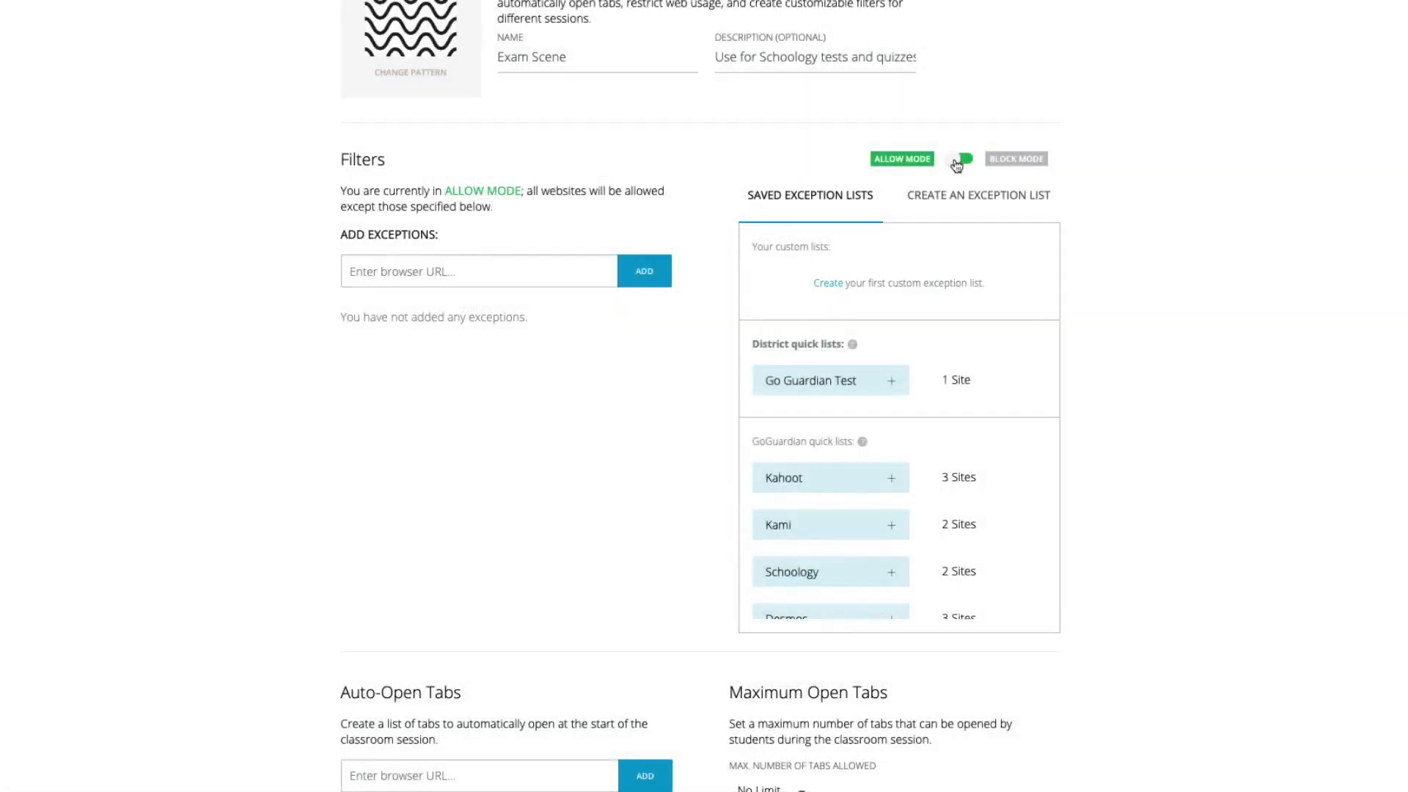
# Step: Set the scene filter to Block Mode, allowing only the Schoology, Kahoot and Google Docs quick lists
pyautogui.click(958, 160)
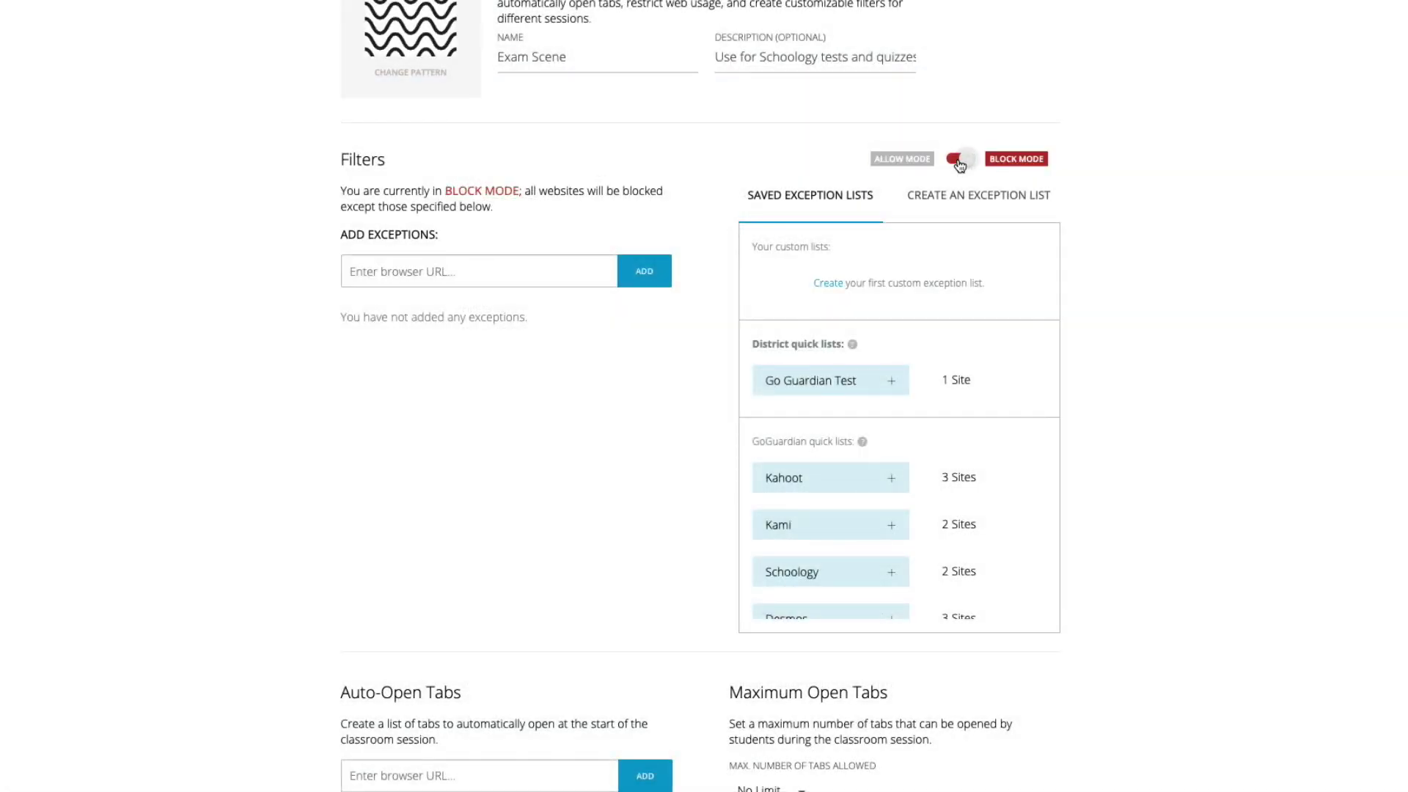
pyautogui.scroll(-2, 846, 377)
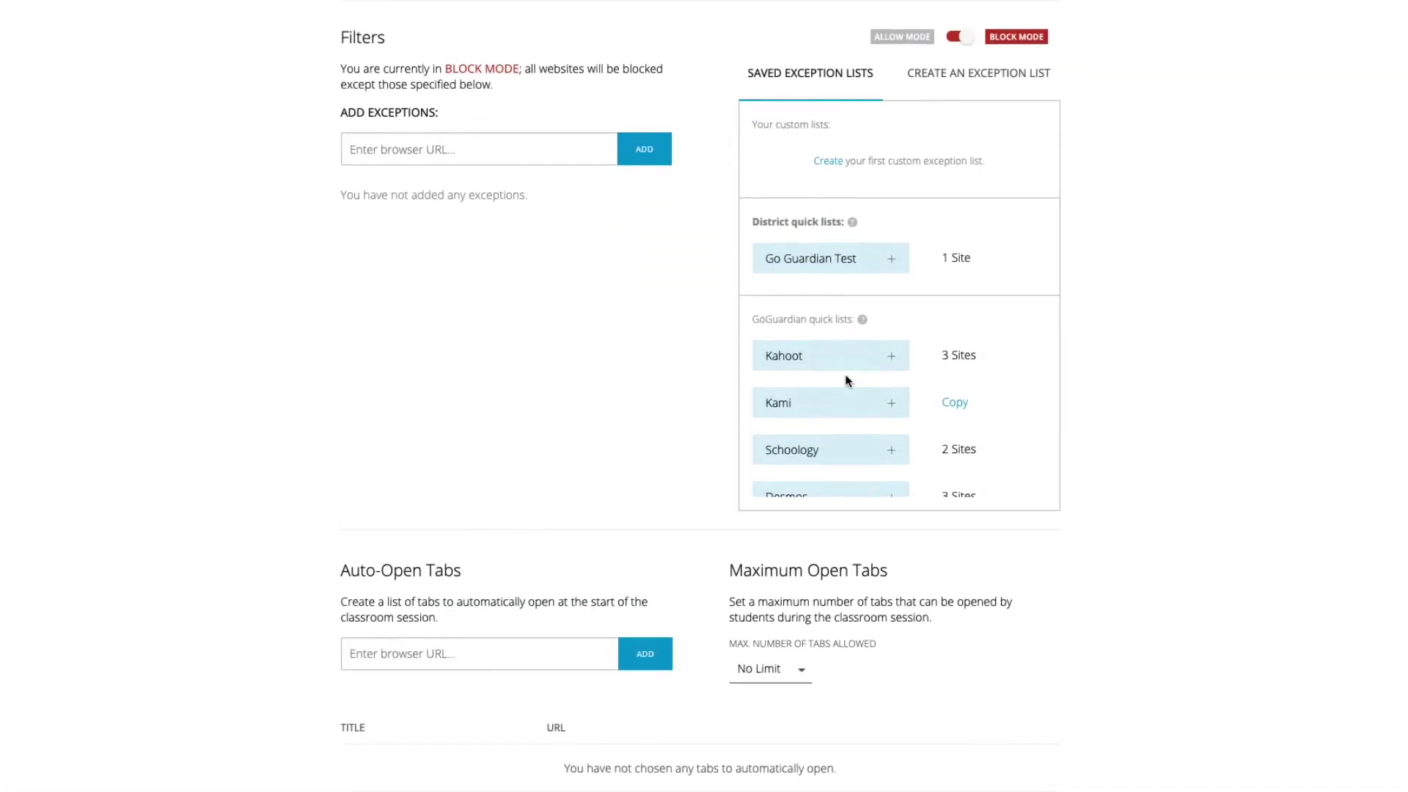
pyautogui.scroll(-2, 843, 376)
pyautogui.scroll(2, 842, 377)
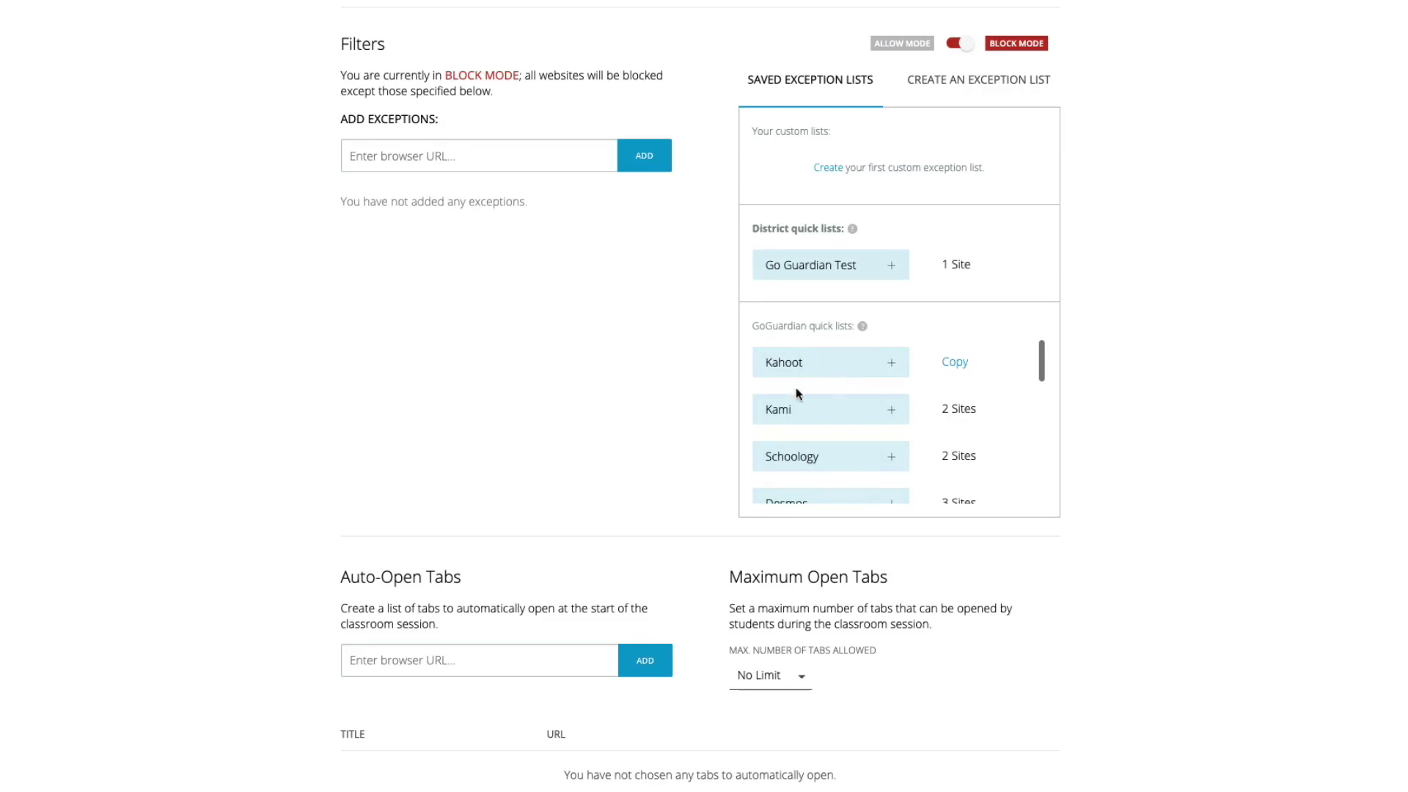
pyautogui.click(891, 458)
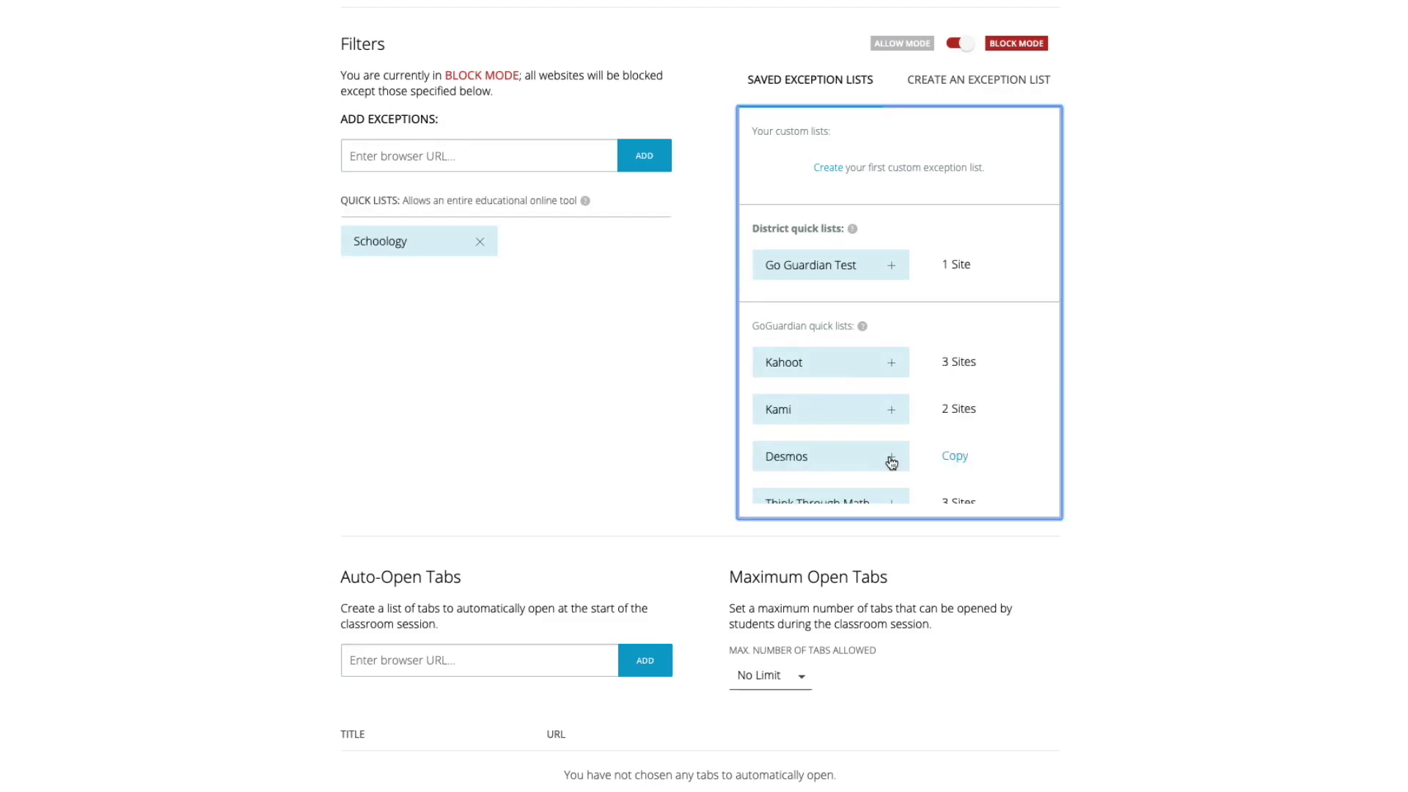
pyautogui.click(891, 367)
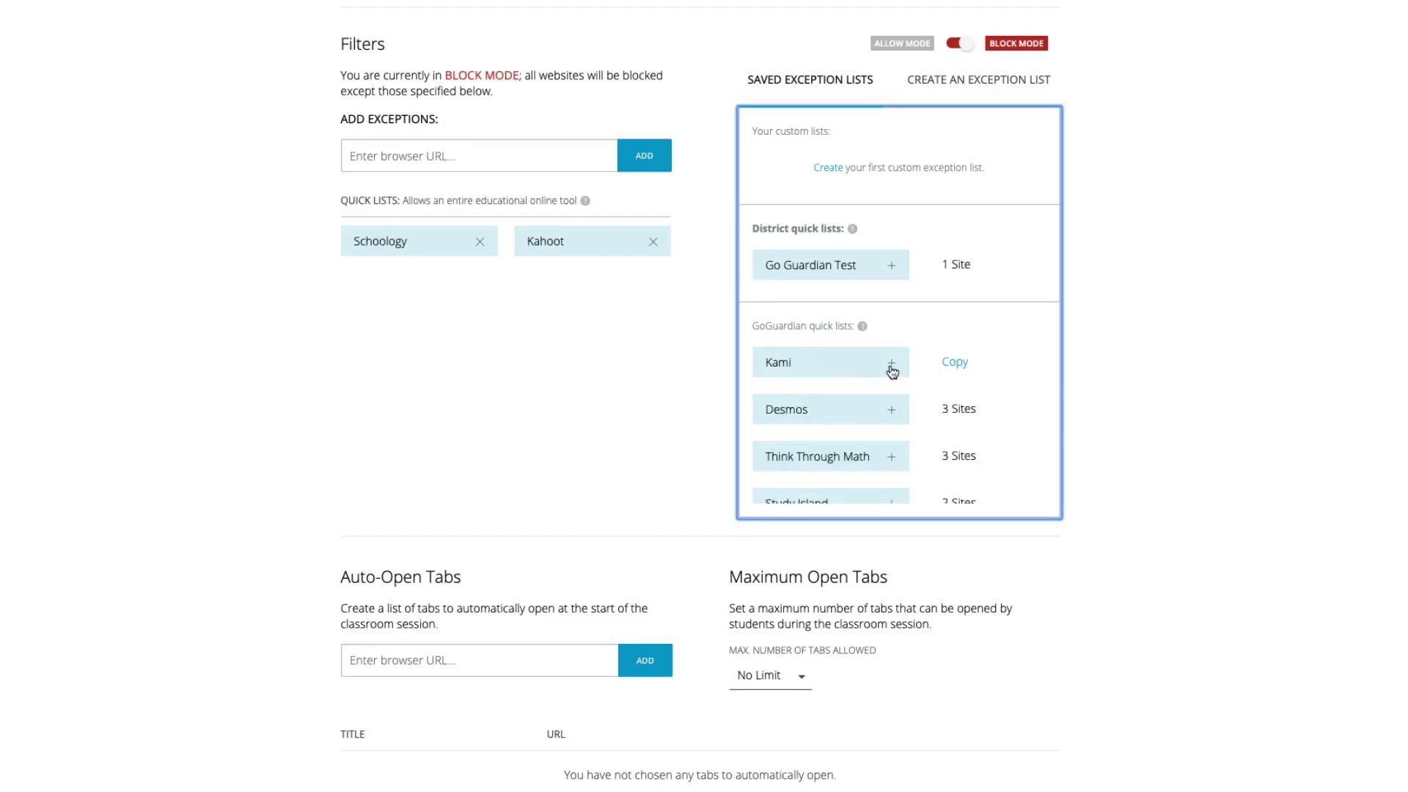
pyautogui.scroll(-3, 860, 370)
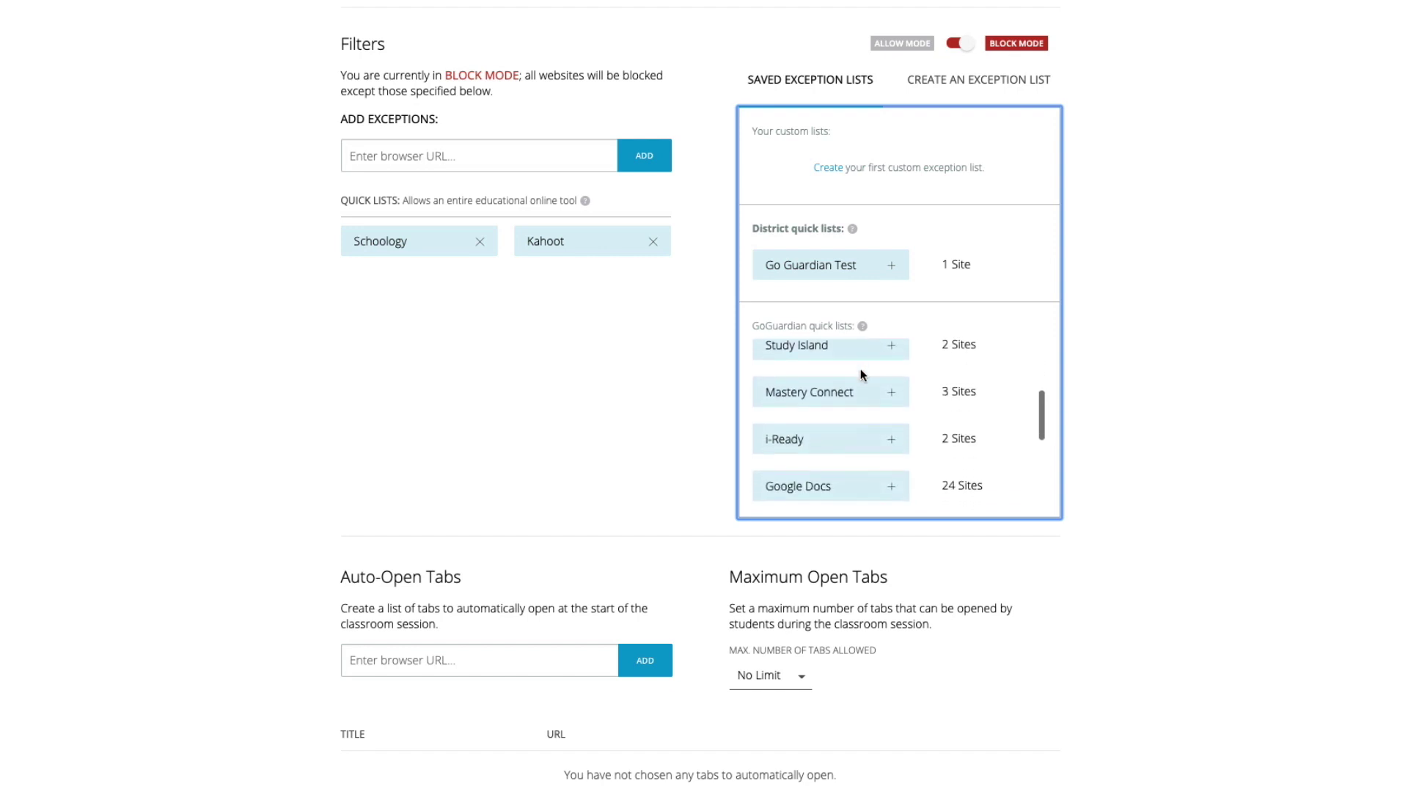
pyautogui.scroll(-2, 861, 373)
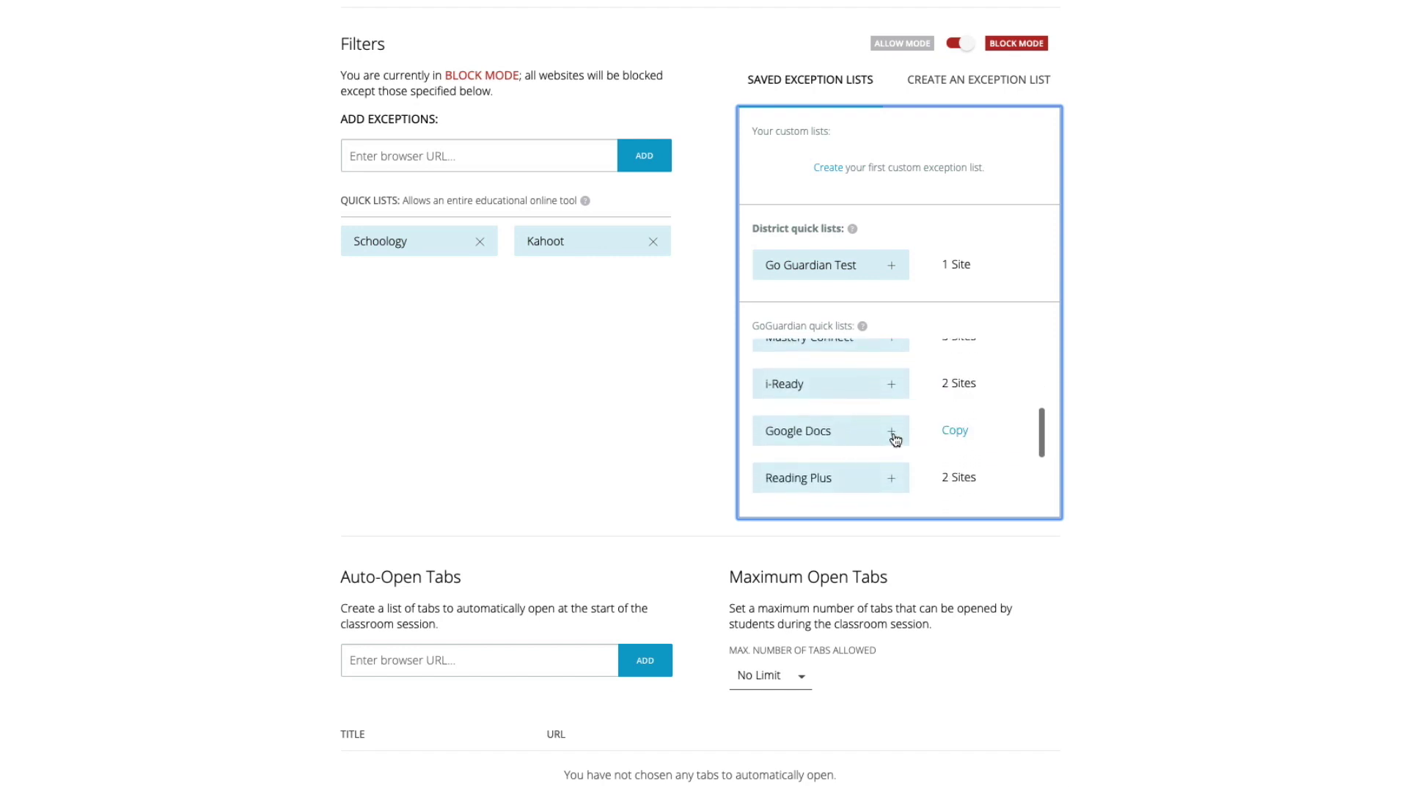
pyautogui.click(893, 434)
pyautogui.scroll(-2, 893, 434)
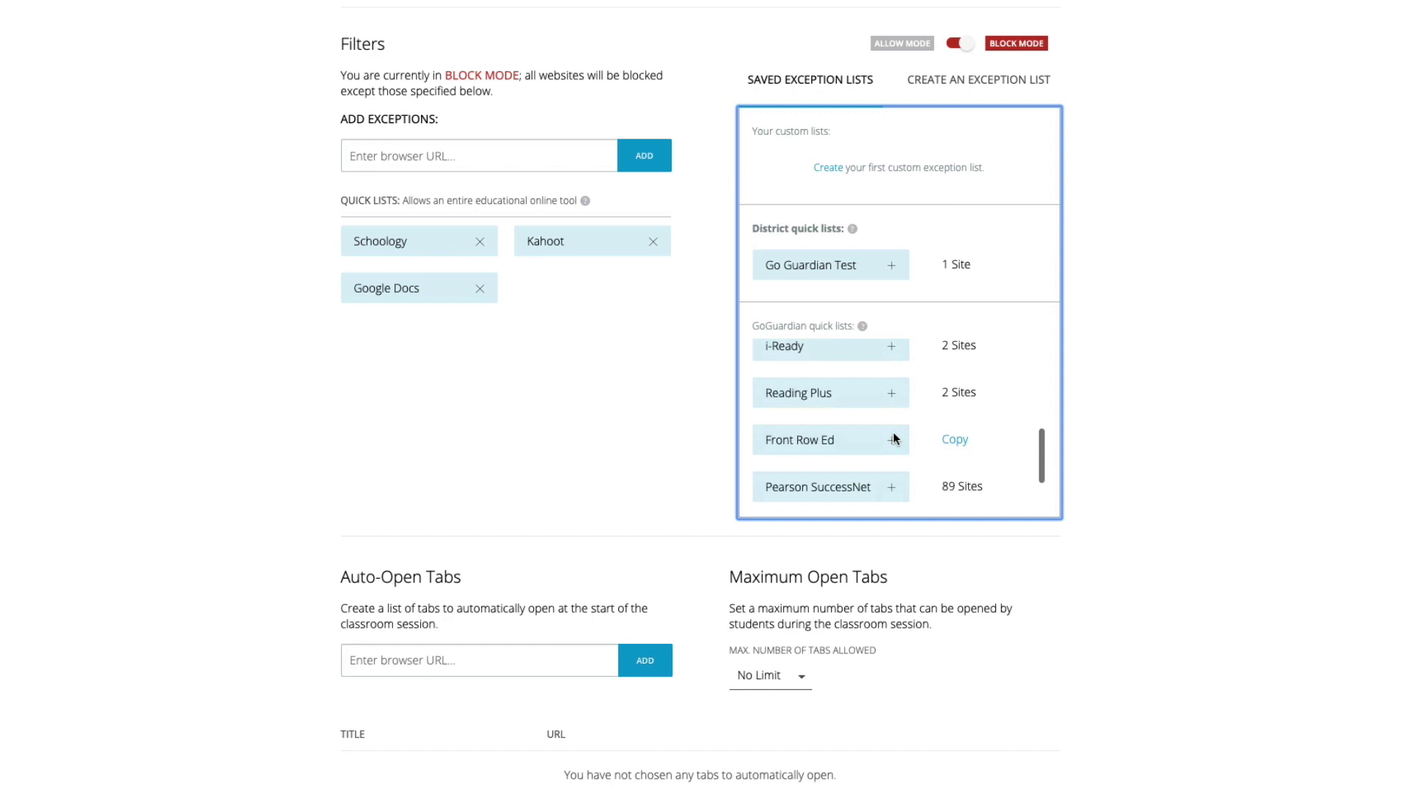
pyautogui.scroll(5, 893, 435)
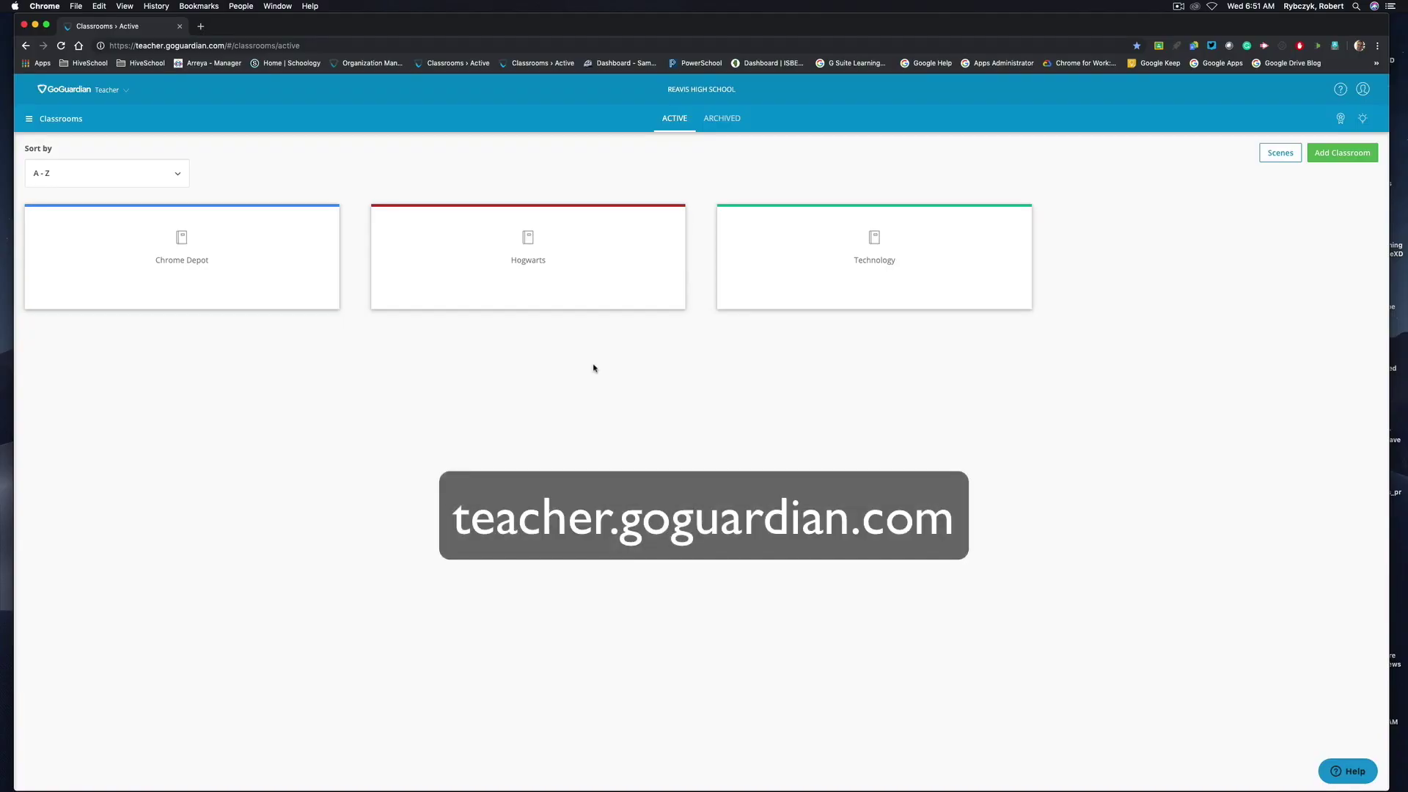
# Step: Go to the saved Scenes page, which lists Restricted and YouTube Block
pyautogui.click(29, 118)
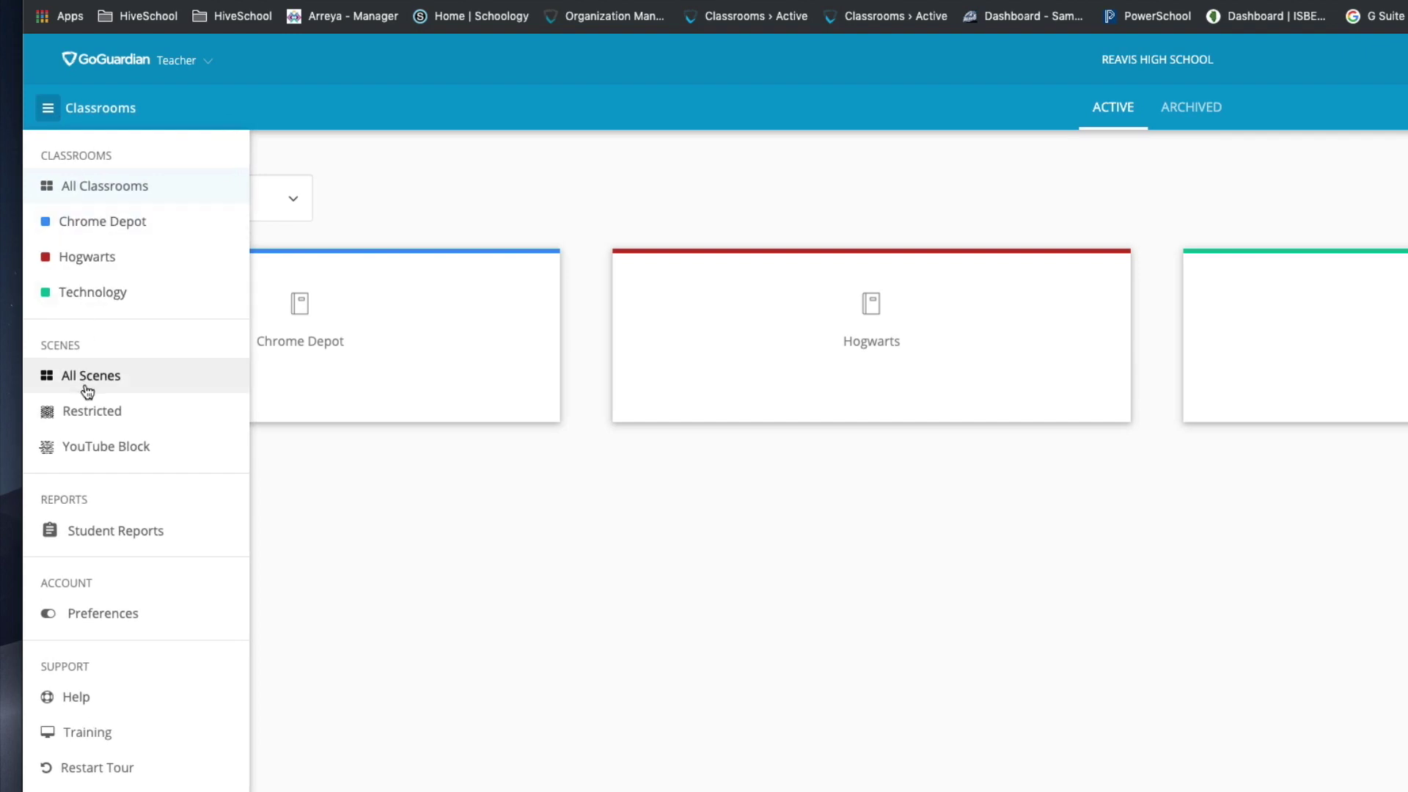
pyautogui.click(575, 494)
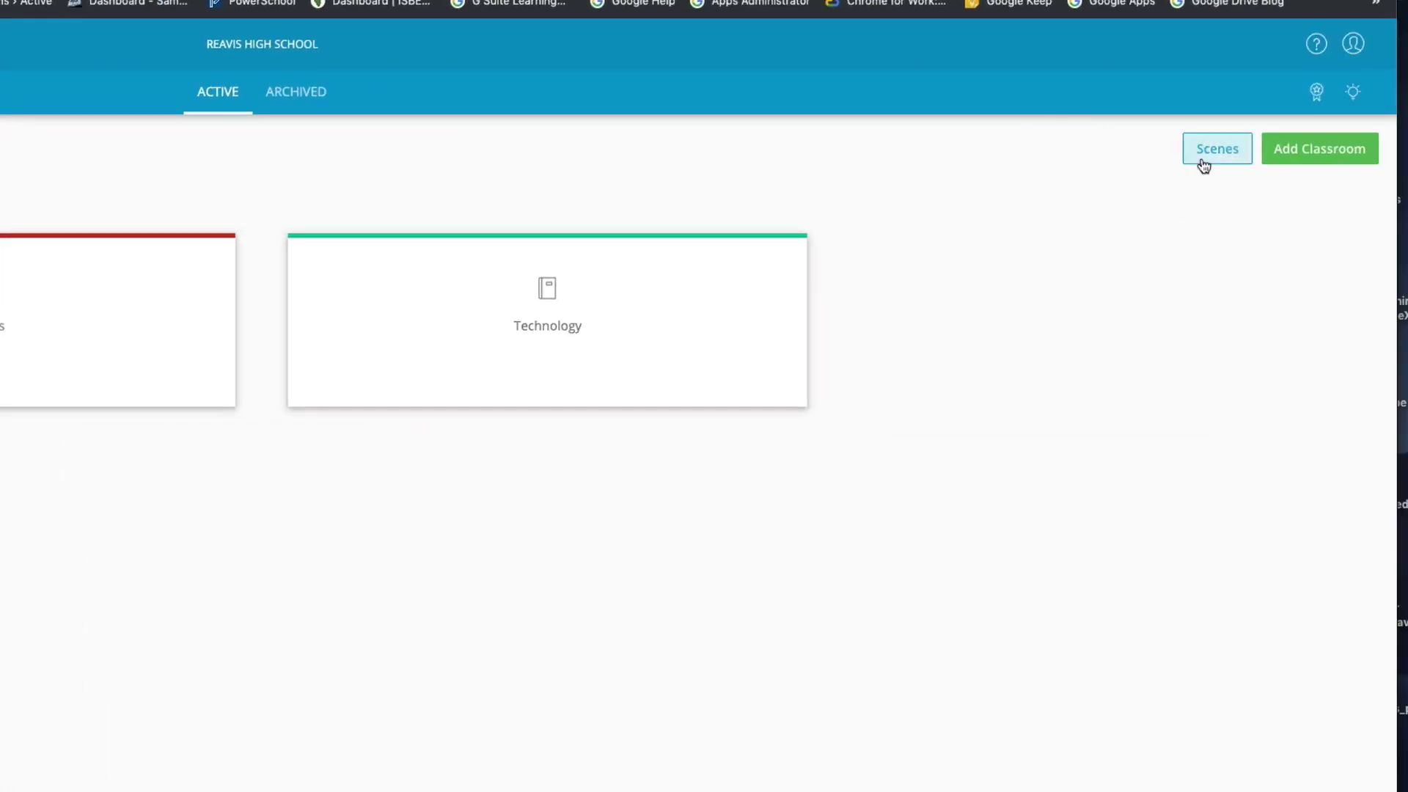
pyautogui.click(1240, 158)
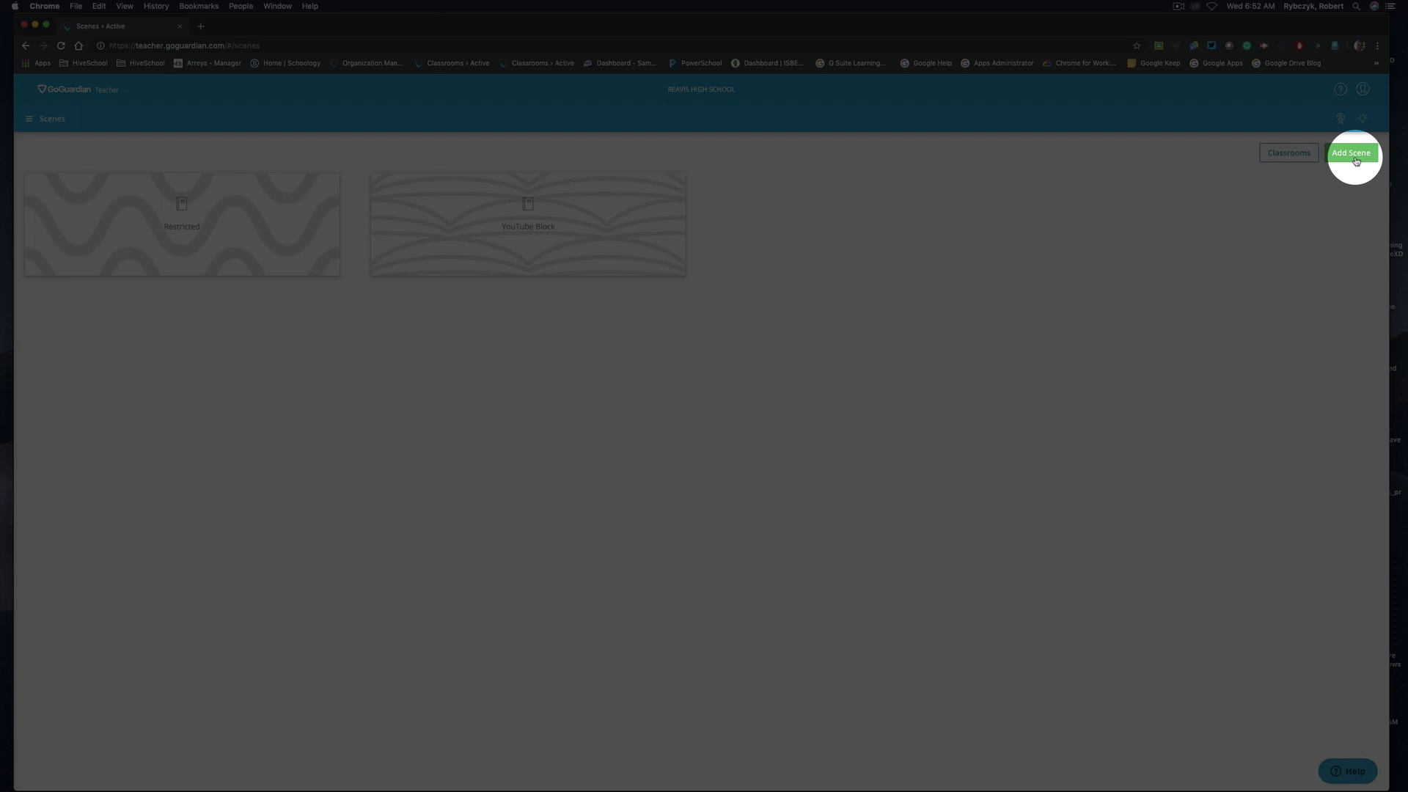
# Step: Add a new scene named 'Exam Scene' with the description 'Use for Schoology tests and quizzes'
pyautogui.click(1355, 161)
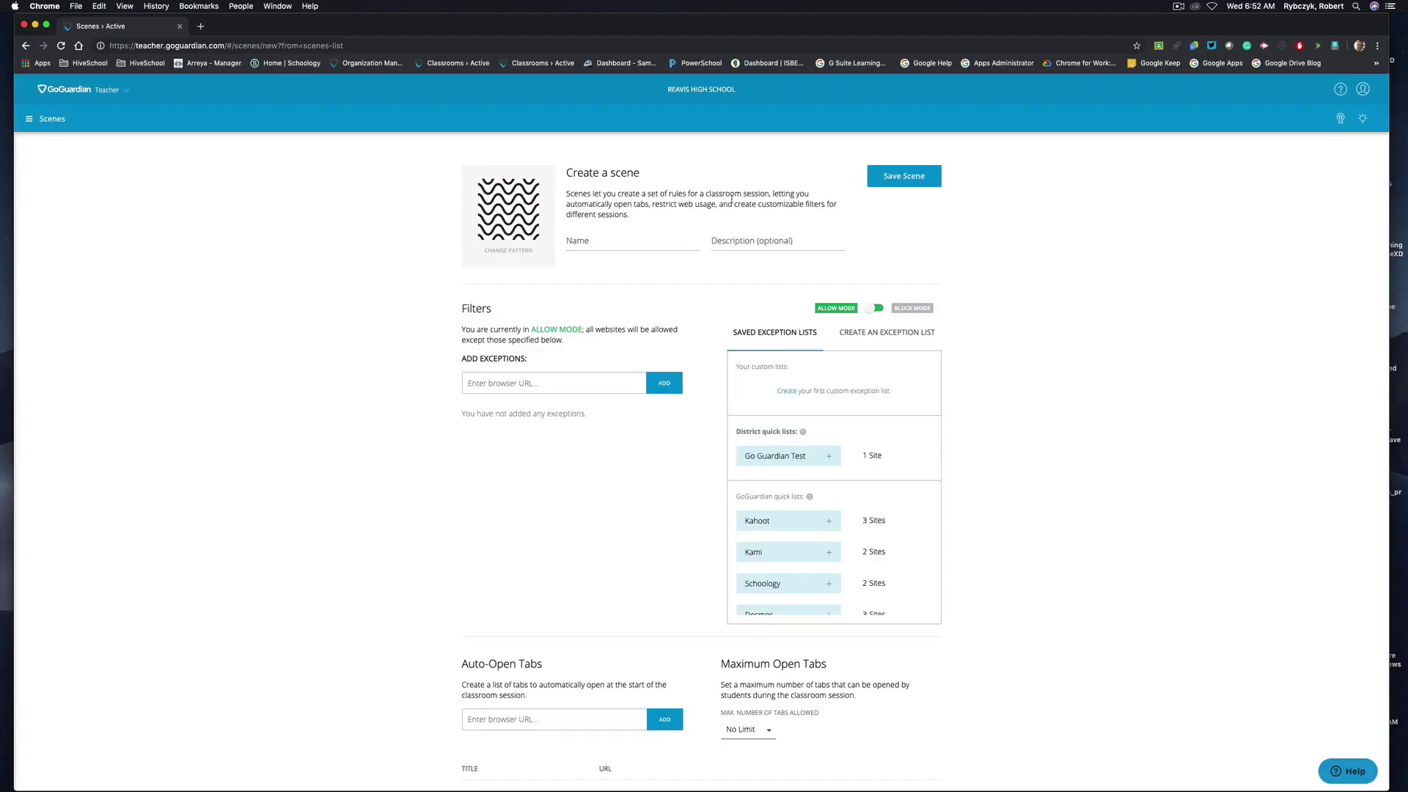
pyautogui.scroll(-1, 557, 209)
pyautogui.scroll(-1, 613, 550)
pyautogui.scroll(2, 629, 440)
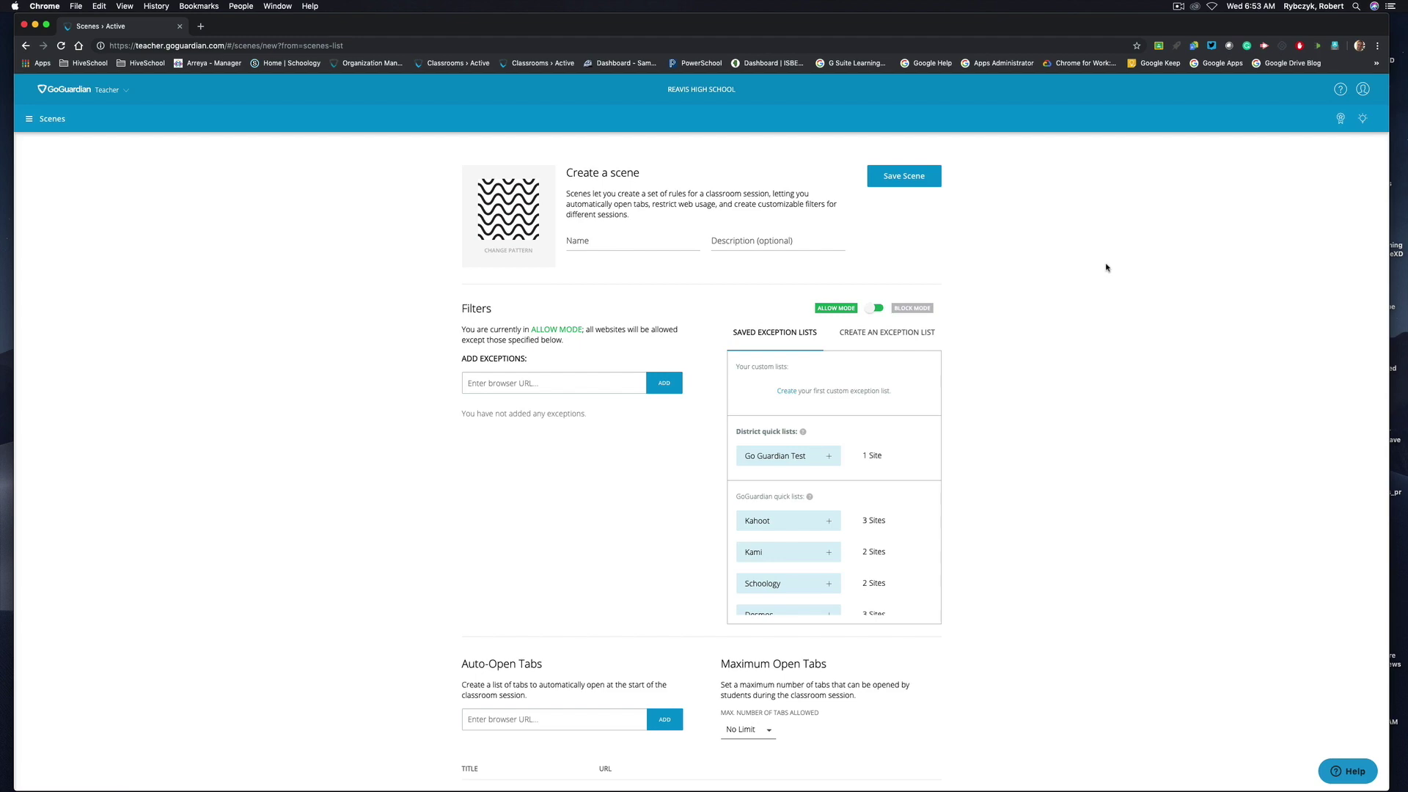
pyautogui.click(606, 239)
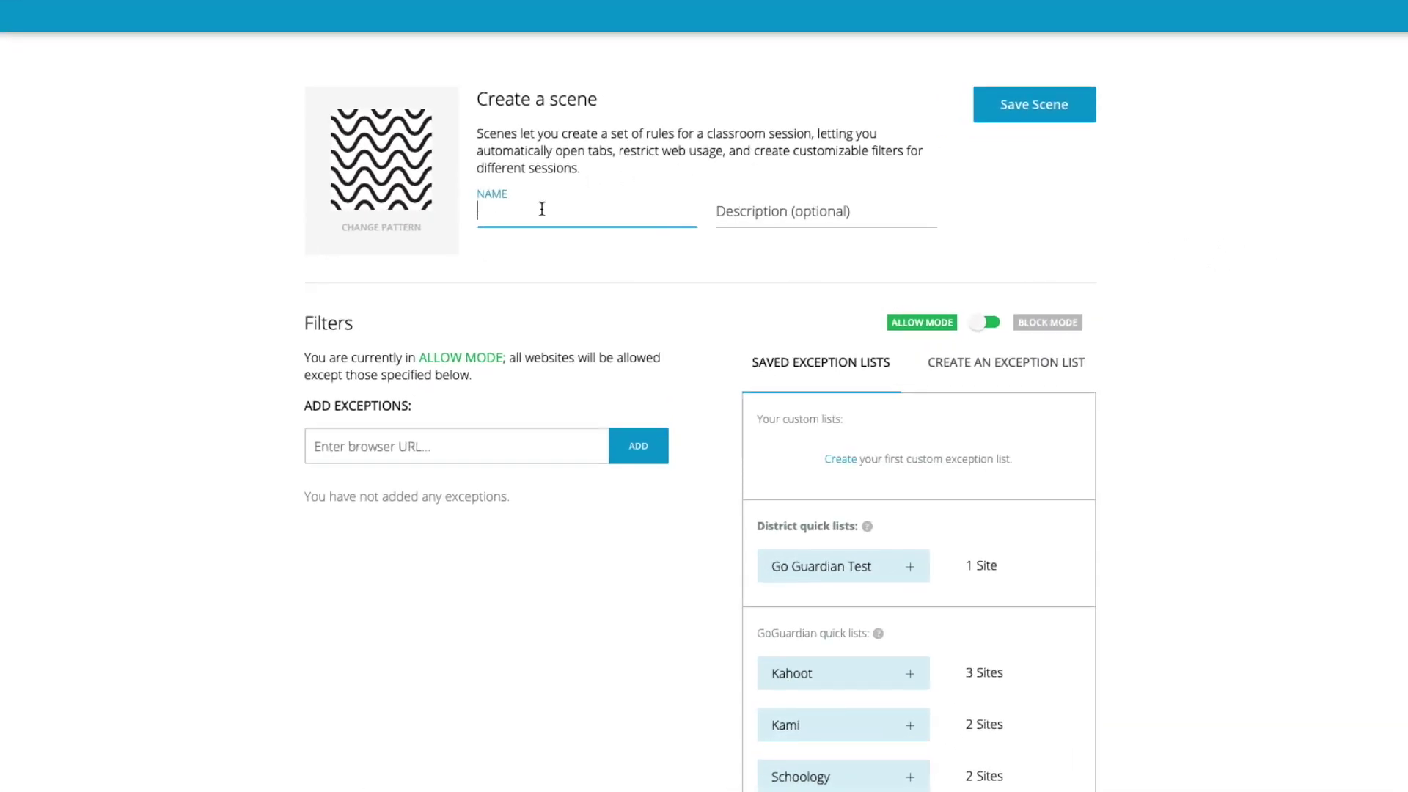
pyautogui.write('Exam Scene')
pyautogui.click(730, 211)
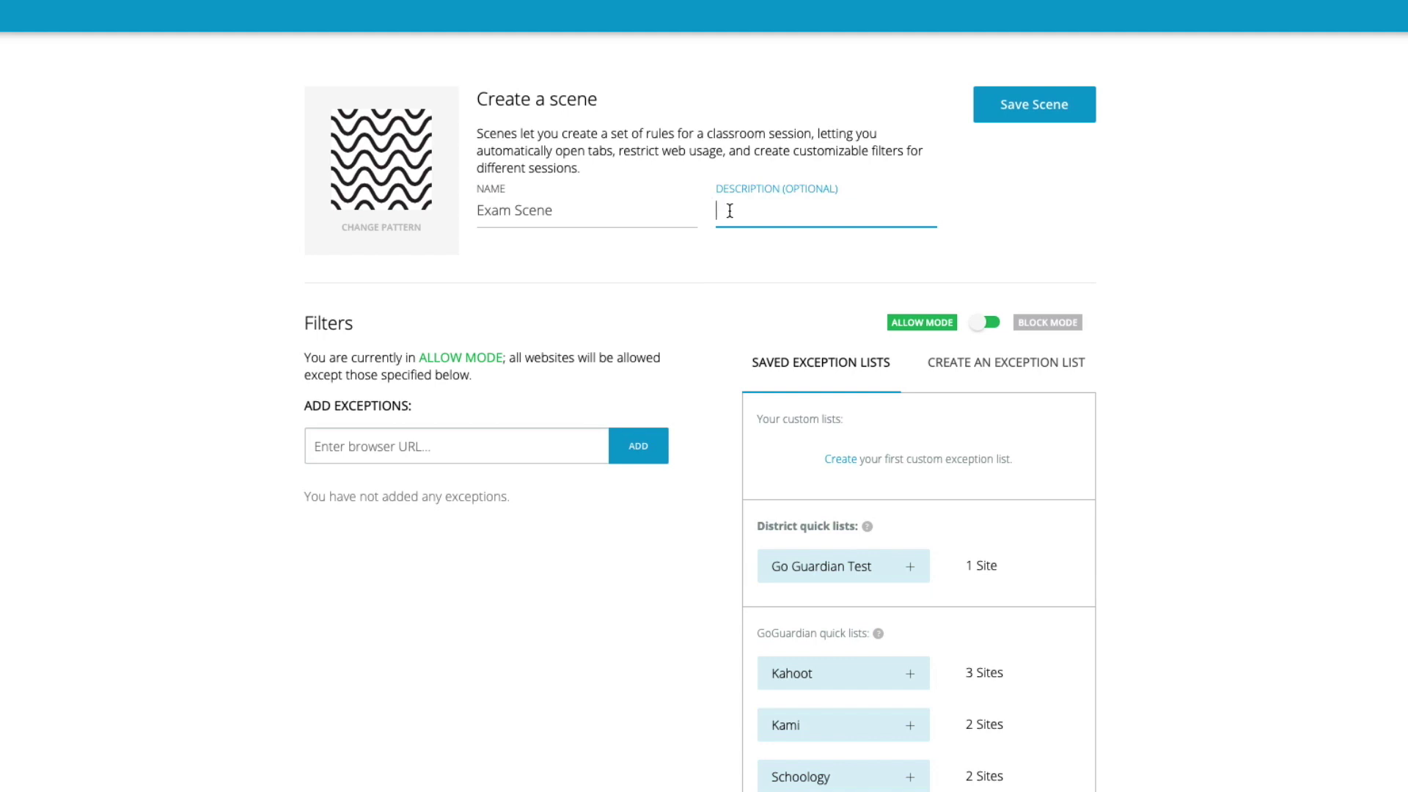
pyautogui.write('Use for School')
pyautogui.write('ogy tests and quizze')
pyautogui.write('s')
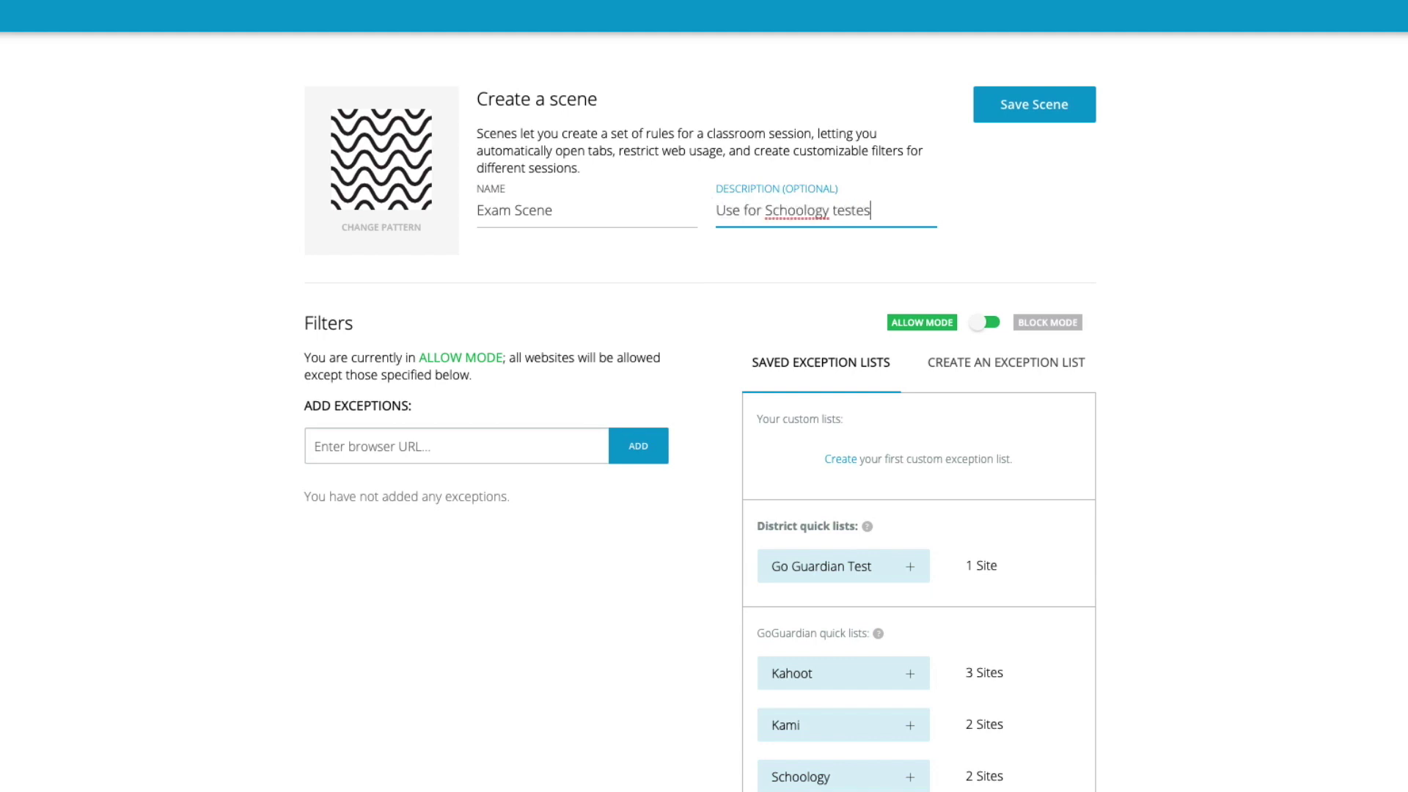
pyautogui.press('BackSpace')
pyautogui.press('BackSpace')
pyautogui.write('s and quizzes')
pyautogui.click(938, 328)
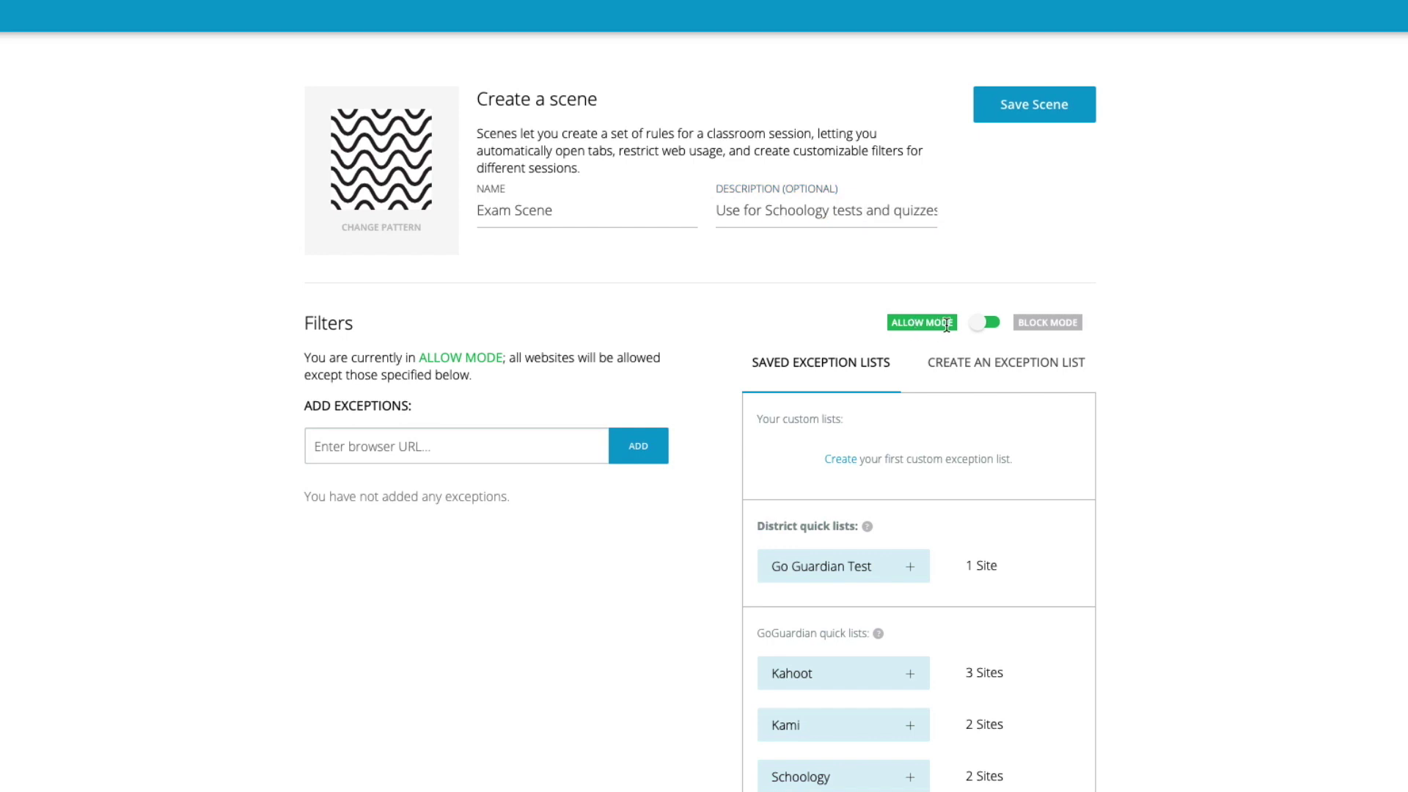
# Step: Switch Exam Scene to Block Mode, allowing the Schoology, Kahoot and Google Docs quick lists
pyautogui.click(983, 327)
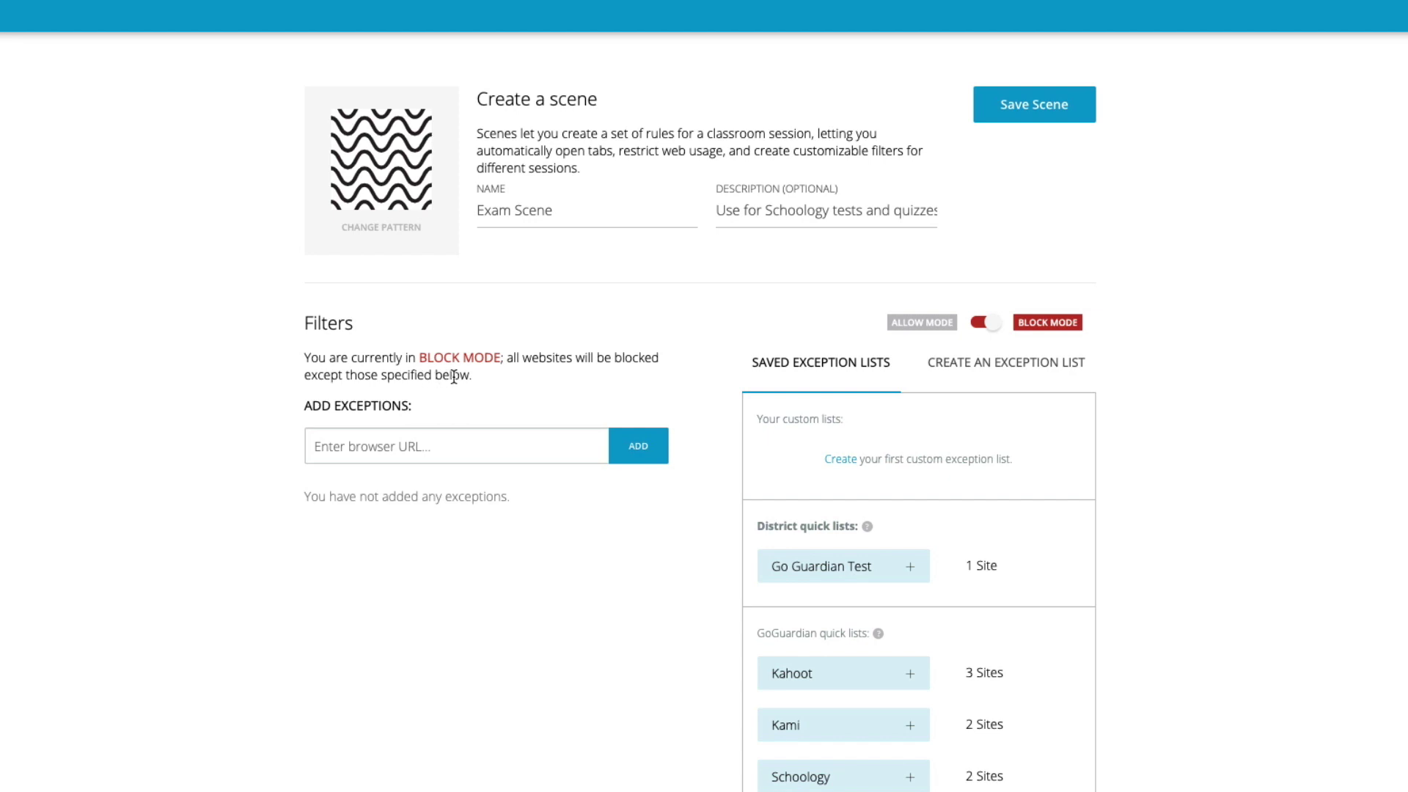
pyautogui.scroll(-2, 858, 559)
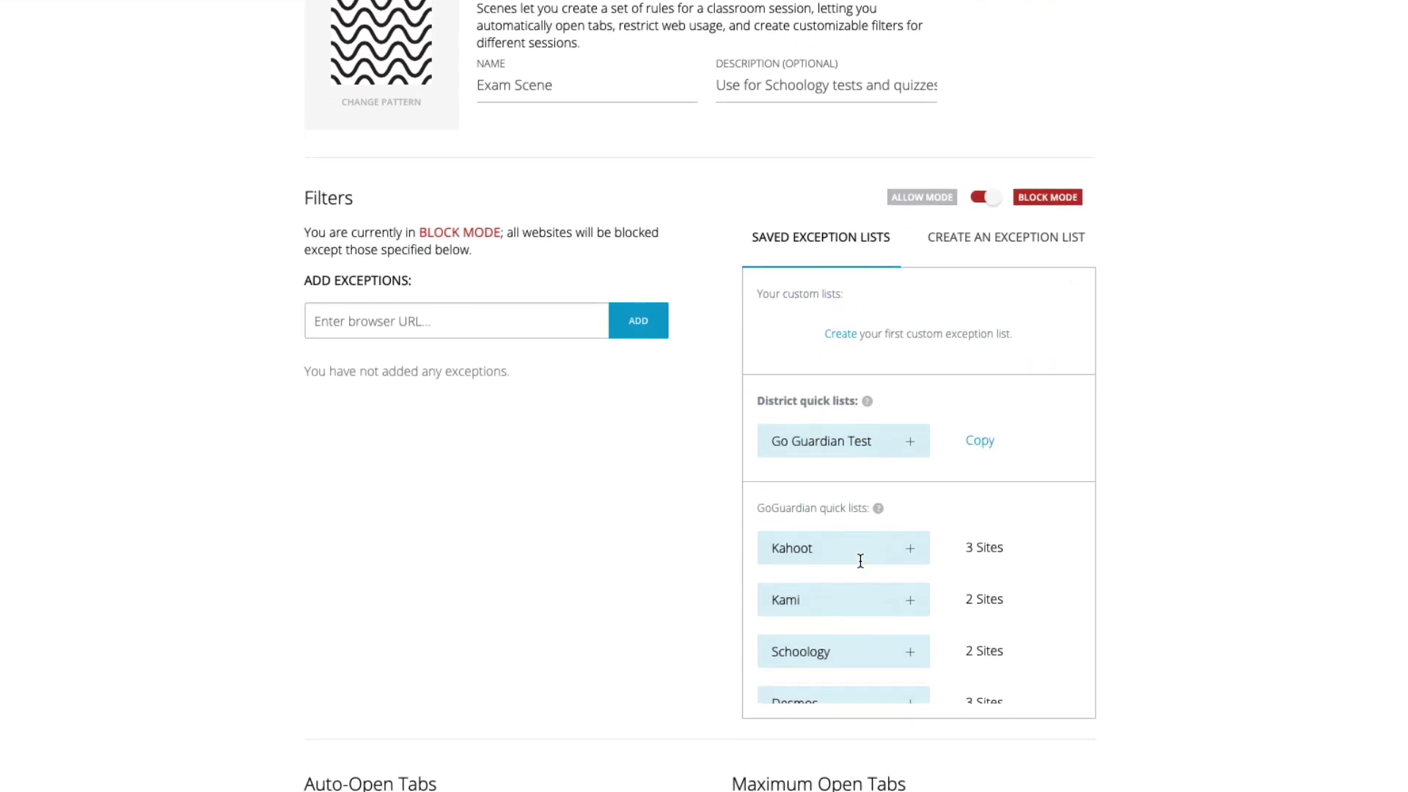
pyautogui.scroll(1, 848, 528)
pyautogui.scroll(-2, 852, 557)
pyautogui.scroll(2, 852, 556)
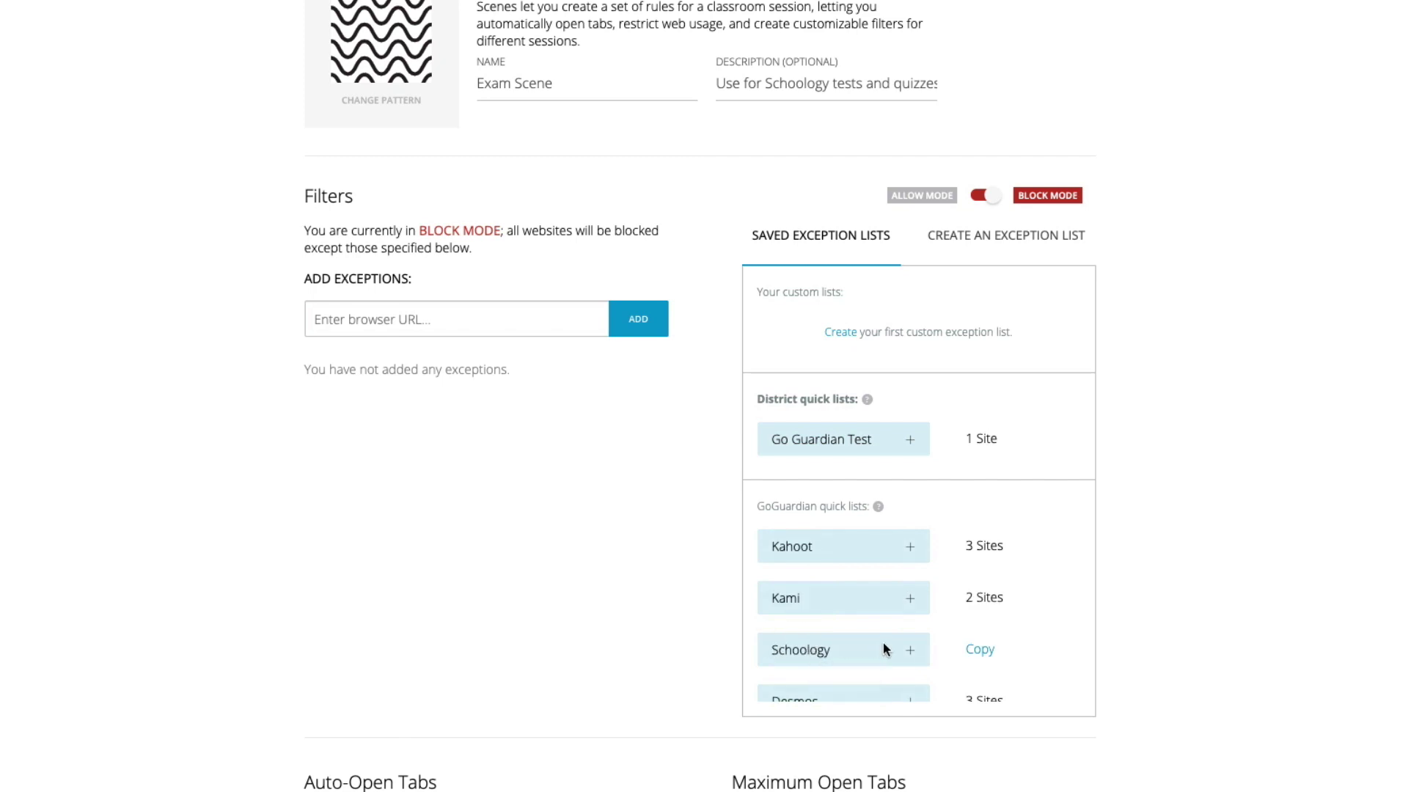
pyautogui.click(909, 651)
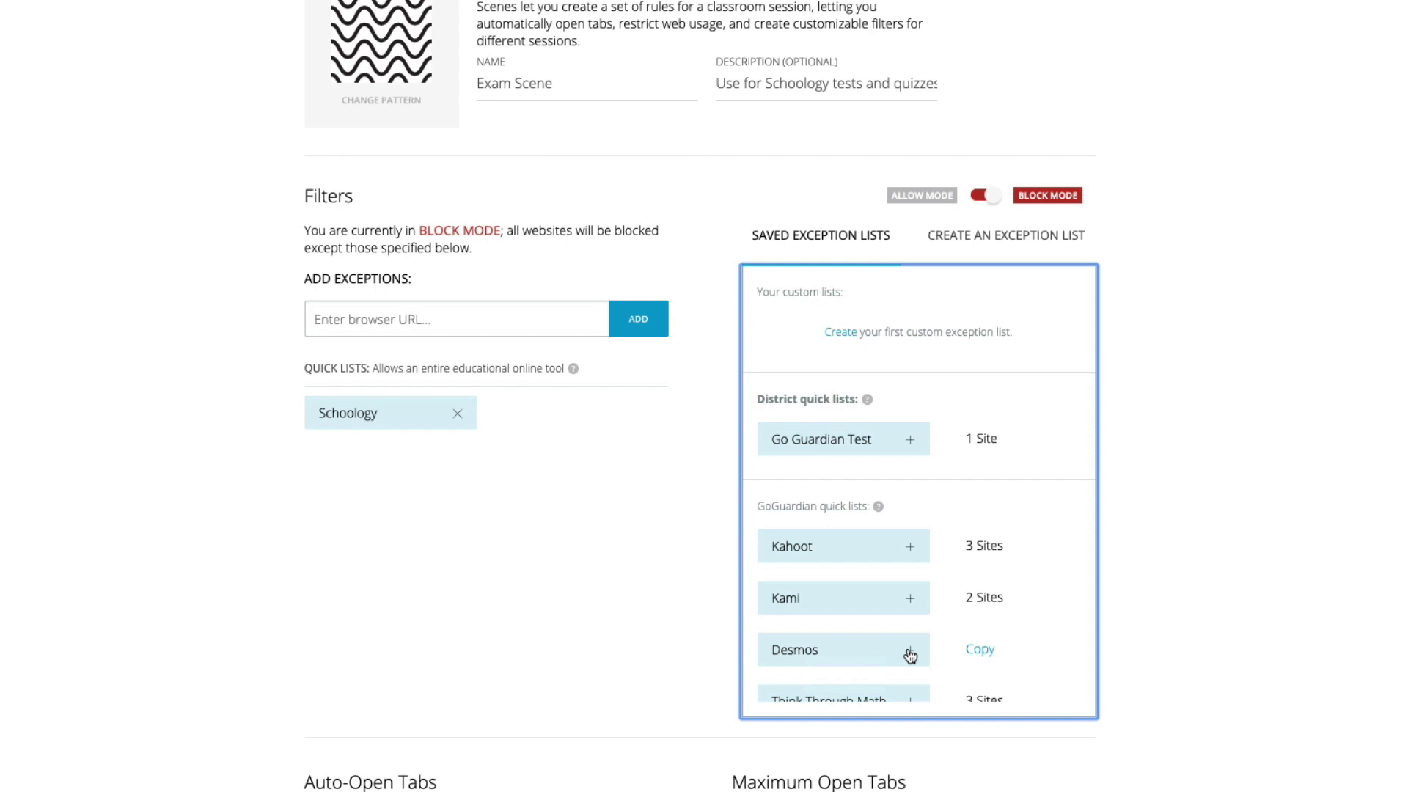
pyautogui.click(910, 552)
pyautogui.scroll(-5, 909, 558)
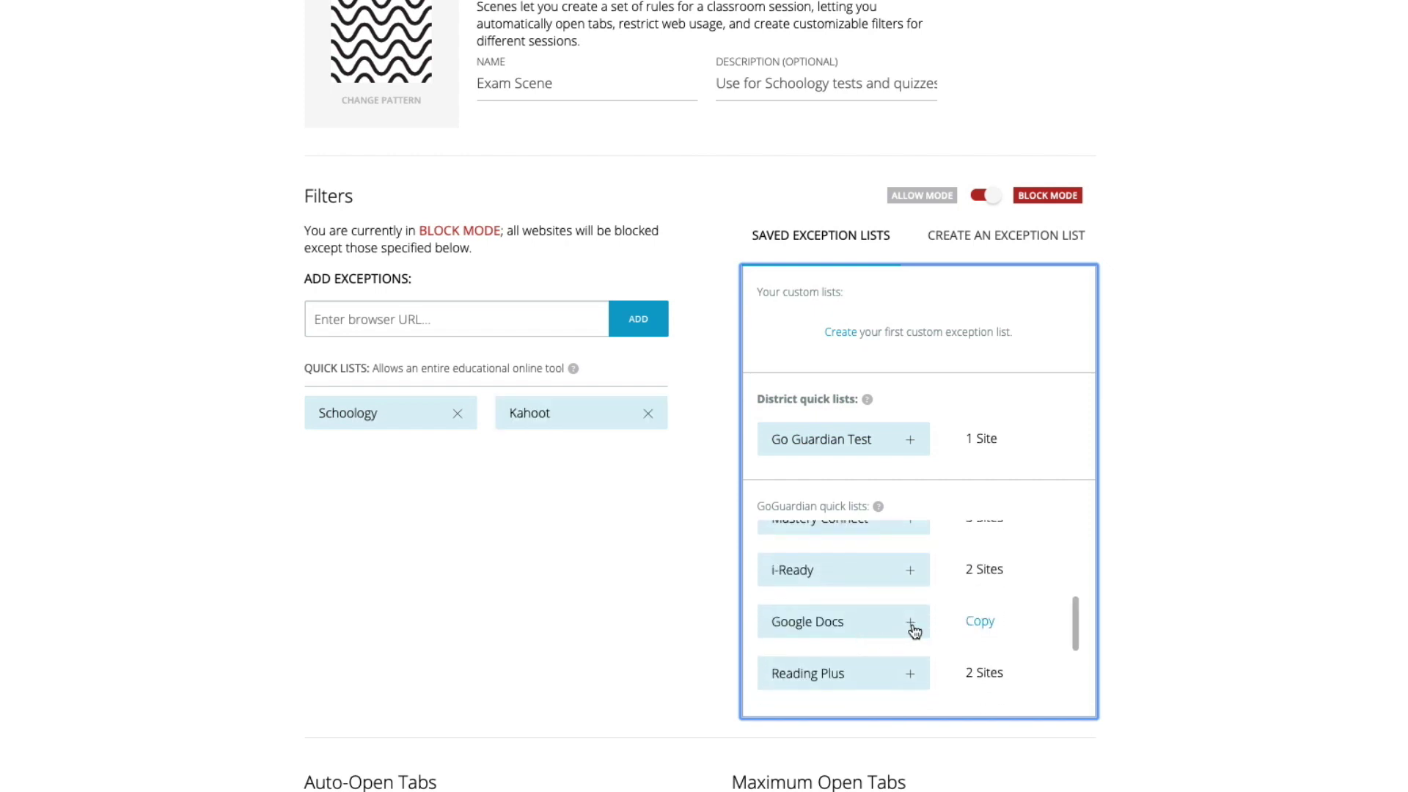
pyautogui.click(910, 623)
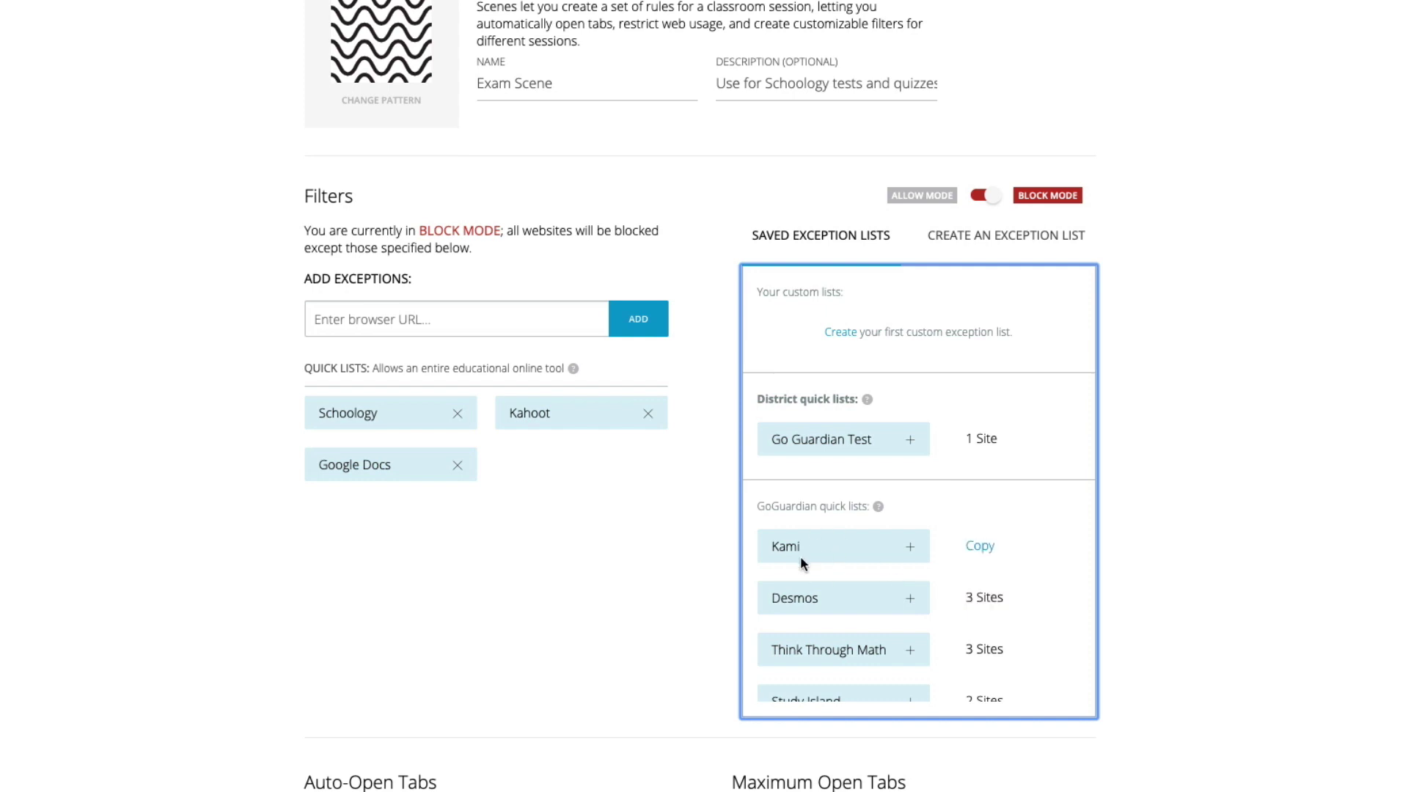
pyautogui.scroll(1, 777, 568)
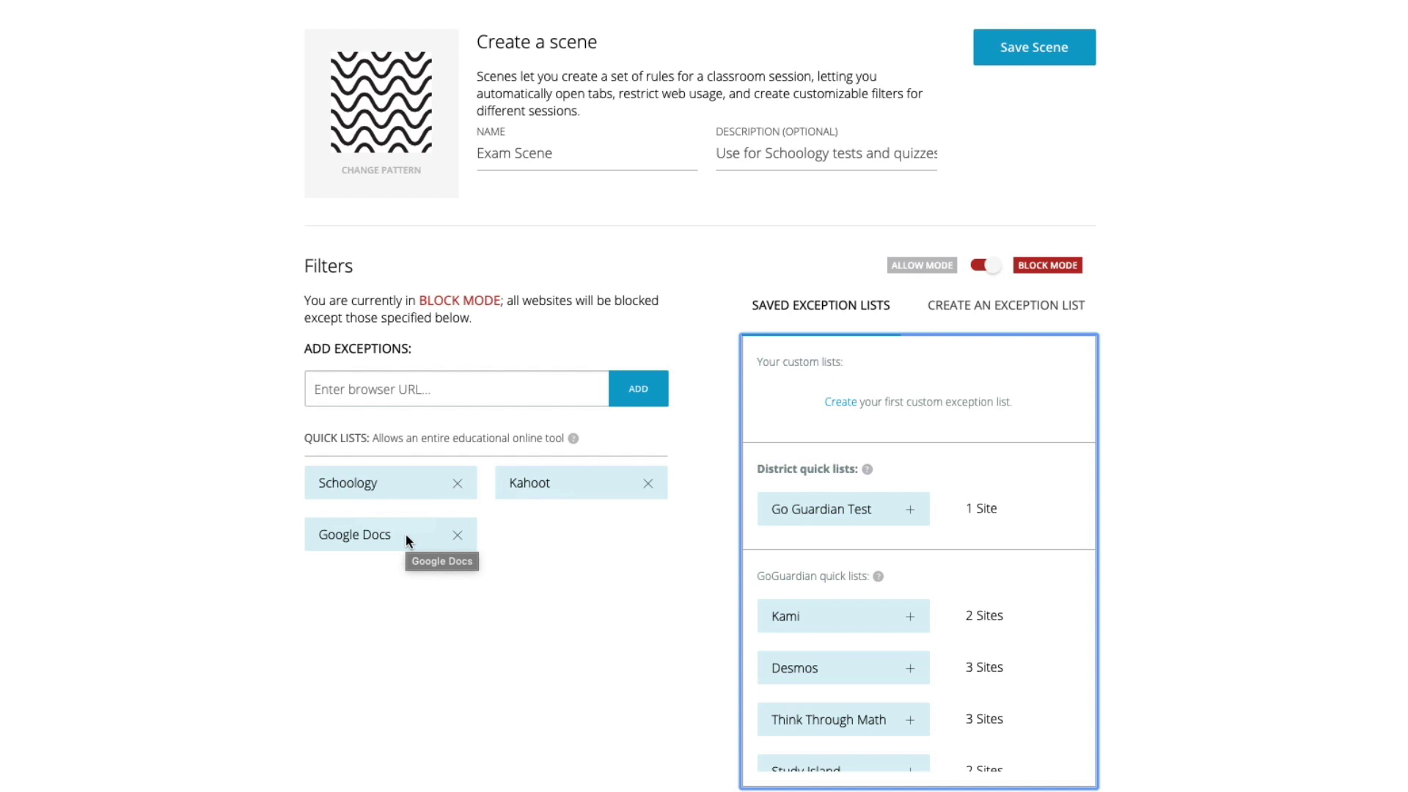
# Step: Add reavisd220.org as an allowed Base URL exception
pyautogui.click(366, 396)
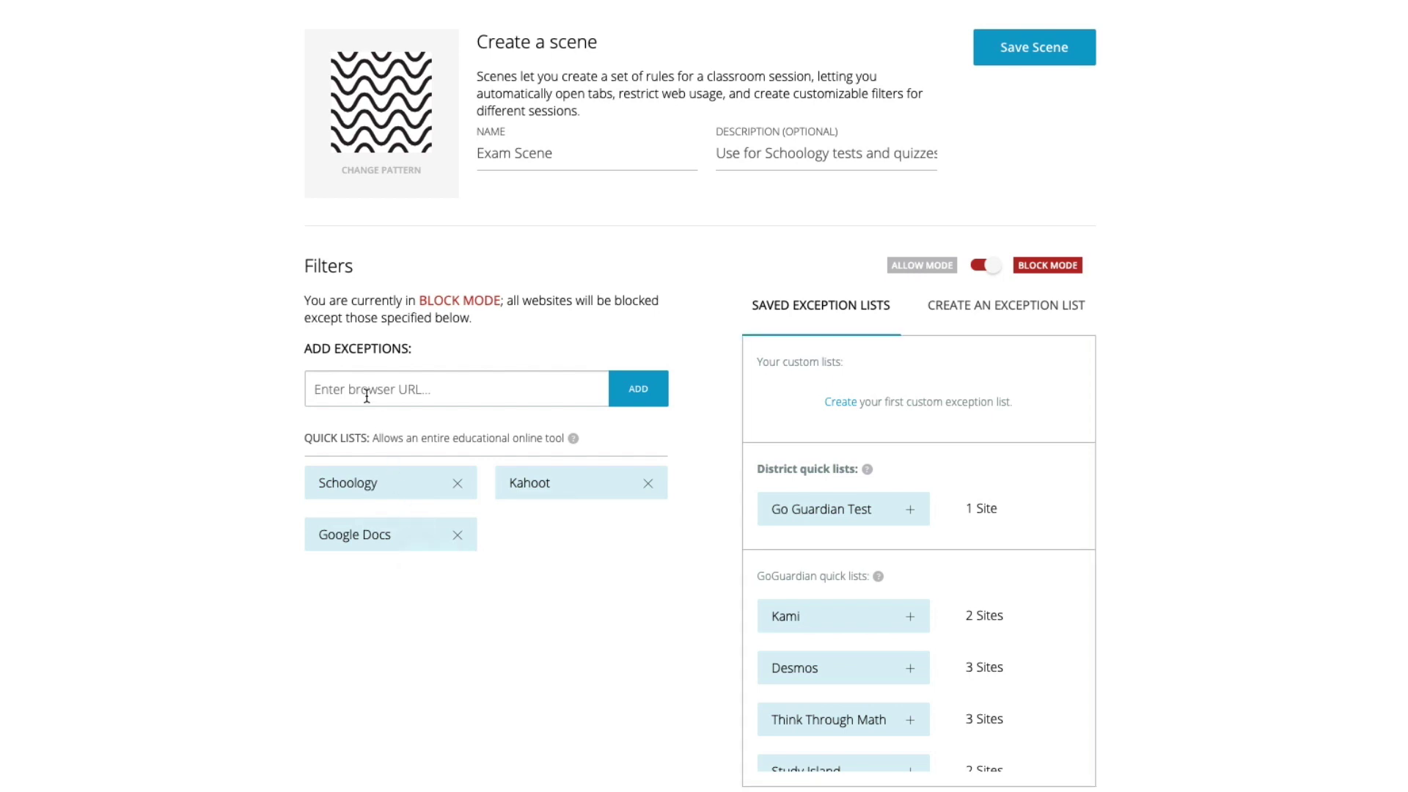
pyautogui.write('reavisd220.o')
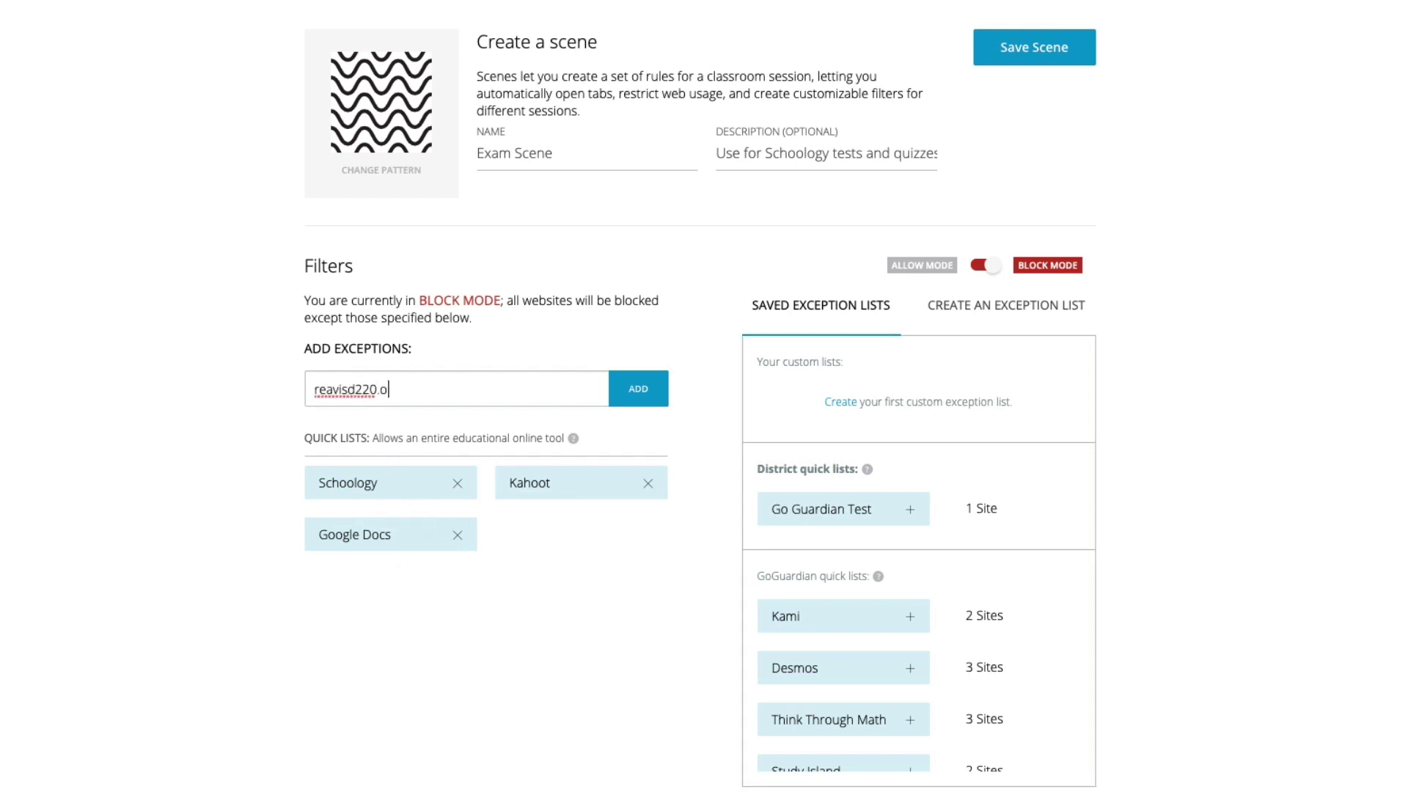
pyautogui.write('rg')
pyautogui.press('Return')
pyautogui.moveTo(305, 579); pyautogui.dragTo(445, 609)
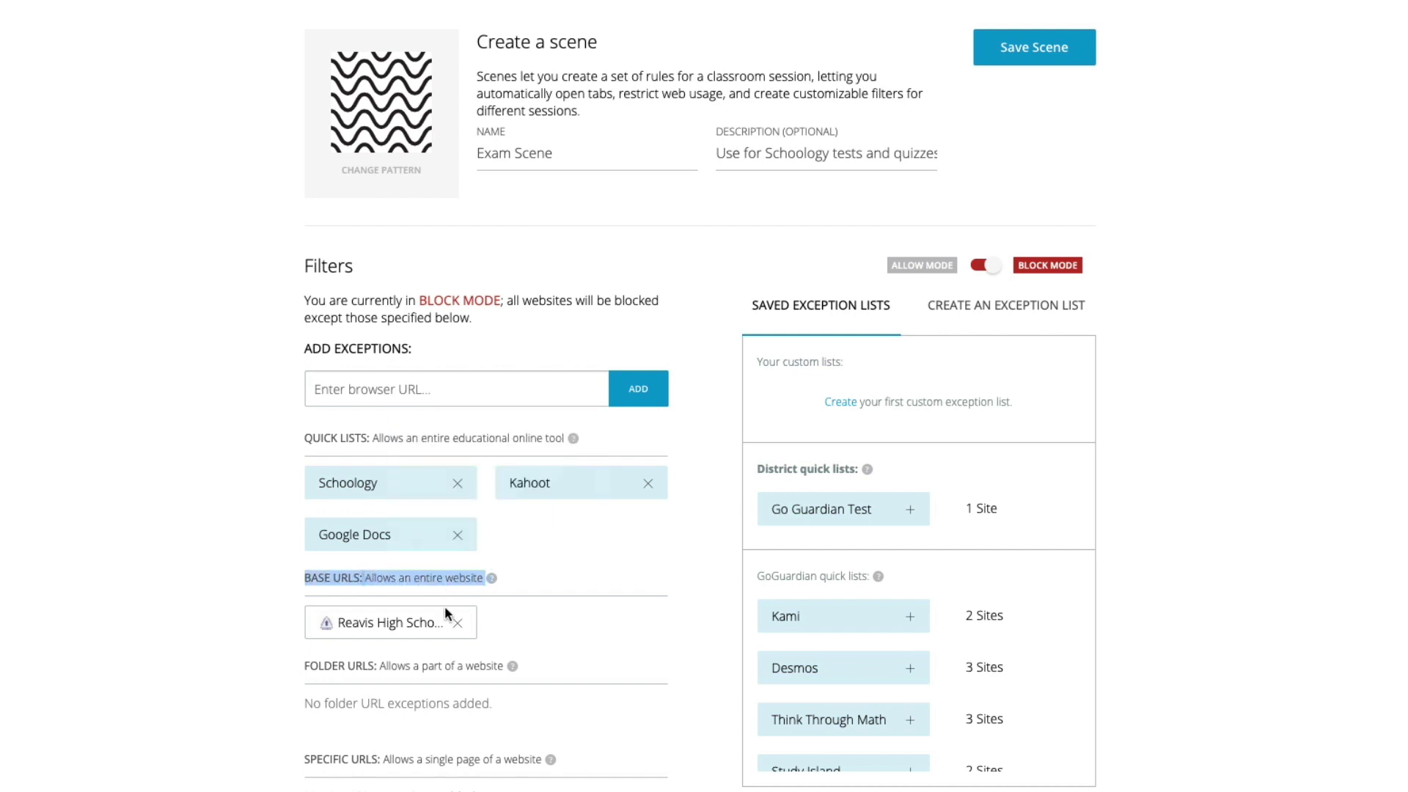
pyautogui.click(308, 623)
pyautogui.scroll(-6, 389, 680)
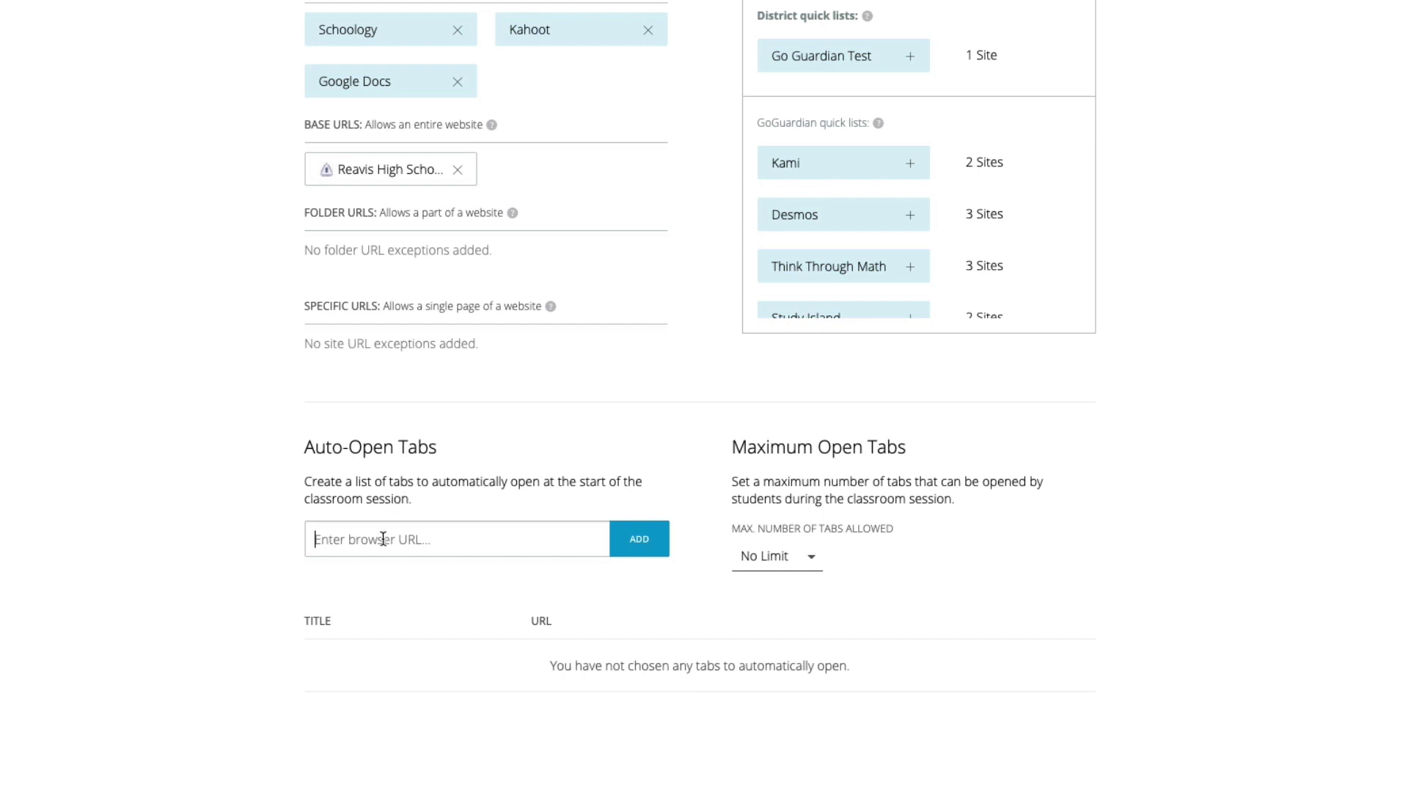
# Step: Auto-open reavis.schoology.com at session start and set Max Number of Tabs Allowed to 2
pyautogui.write('reavis.schology.com')
pyautogui.click(642, 546)
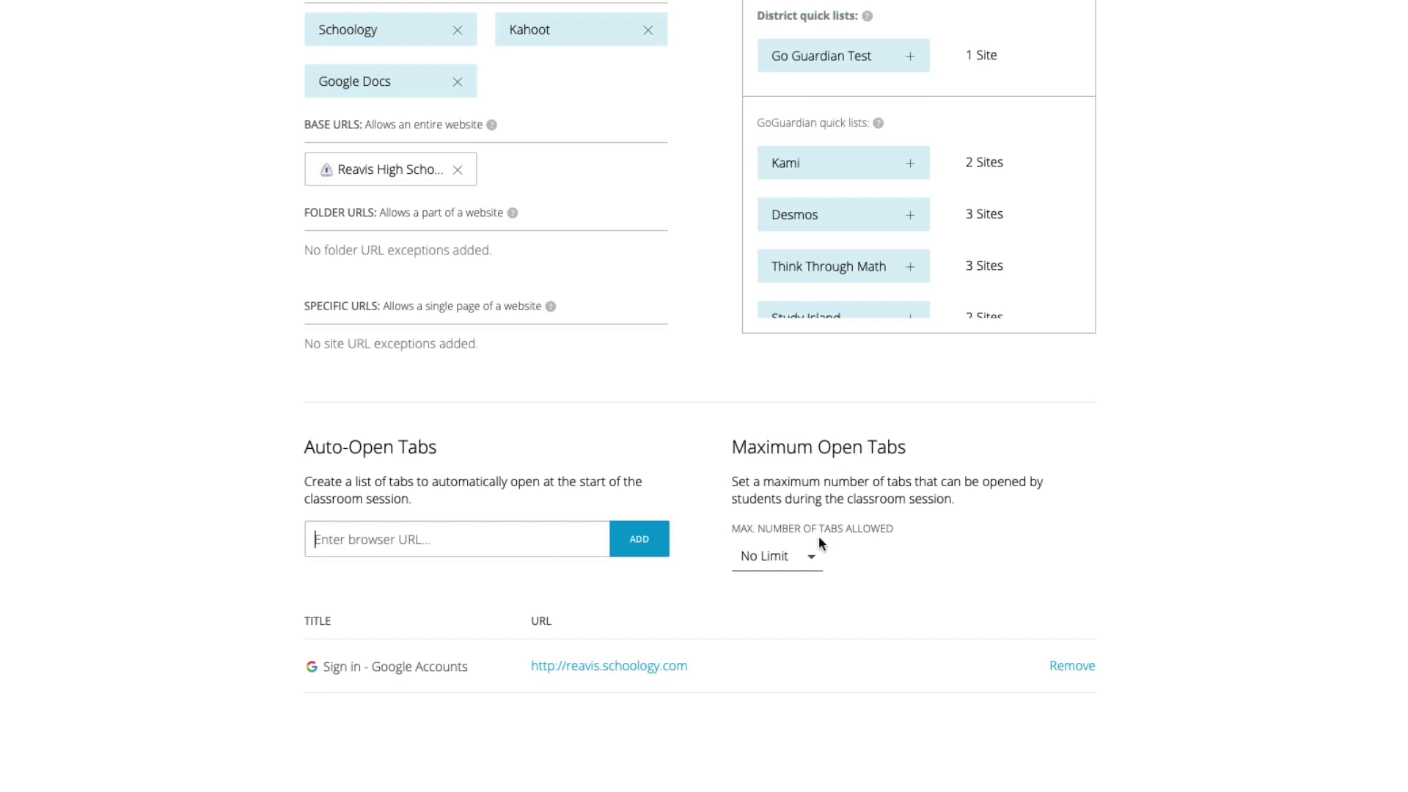
pyautogui.click(814, 564)
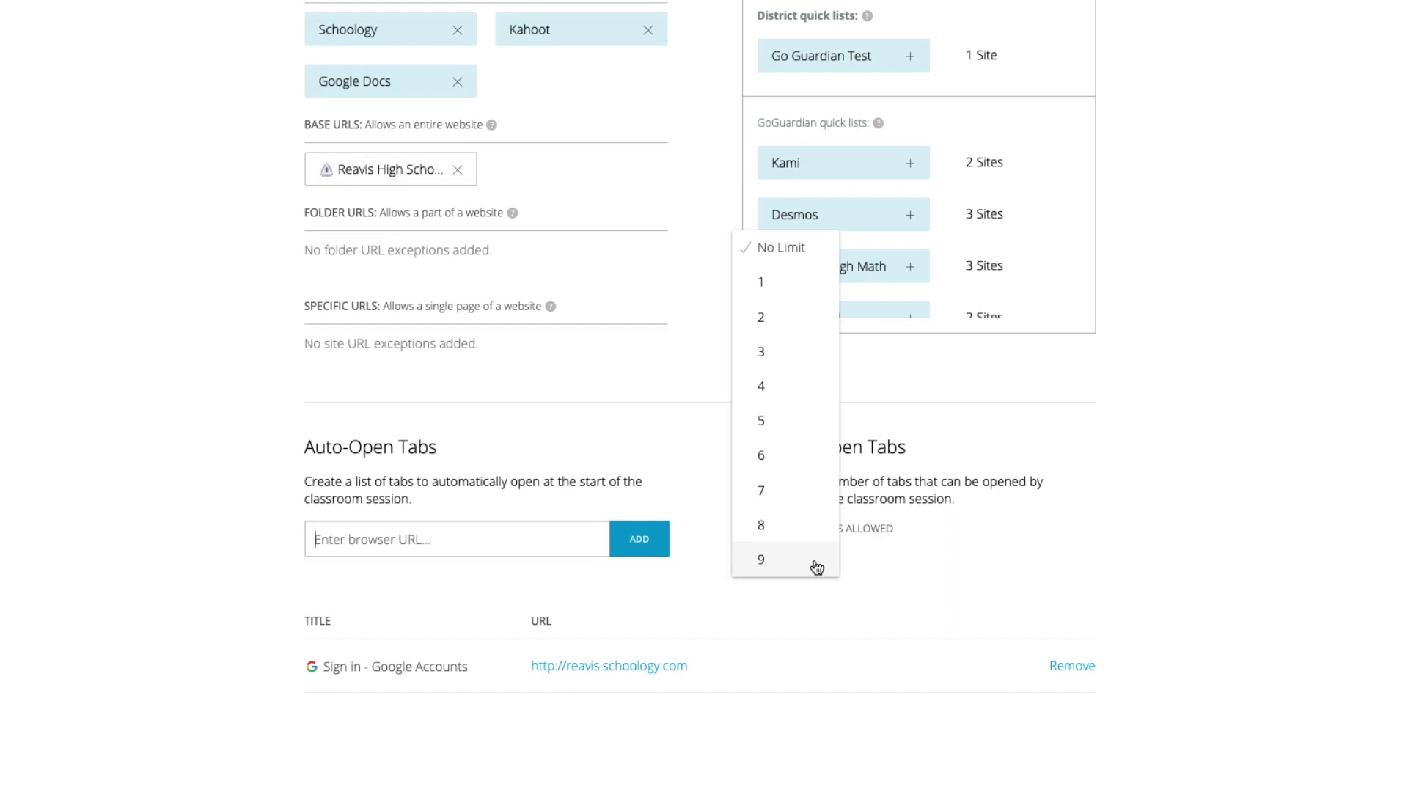
pyautogui.click(775, 319)
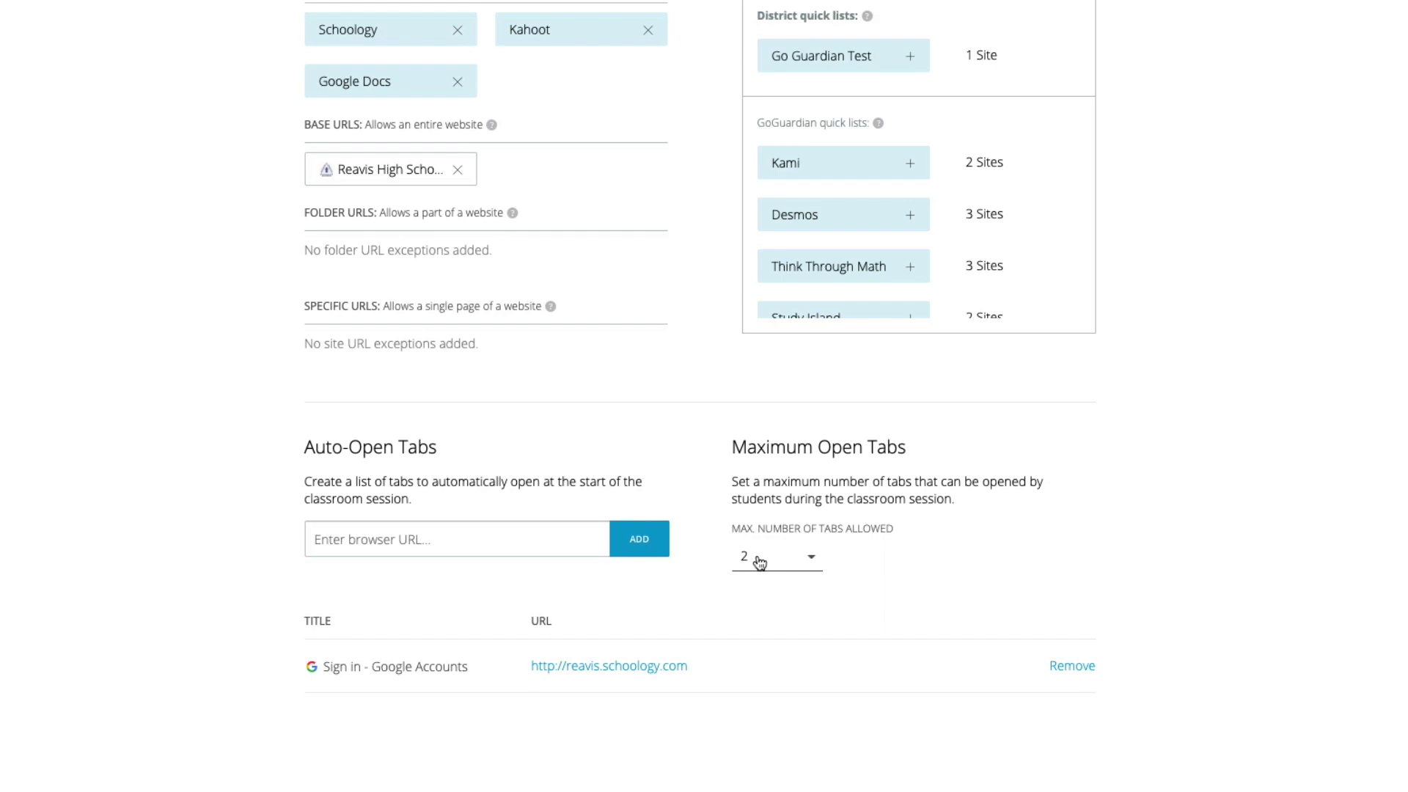
# Step: Save the new Exam Scene
pyautogui.scroll(-2, 760, 562)
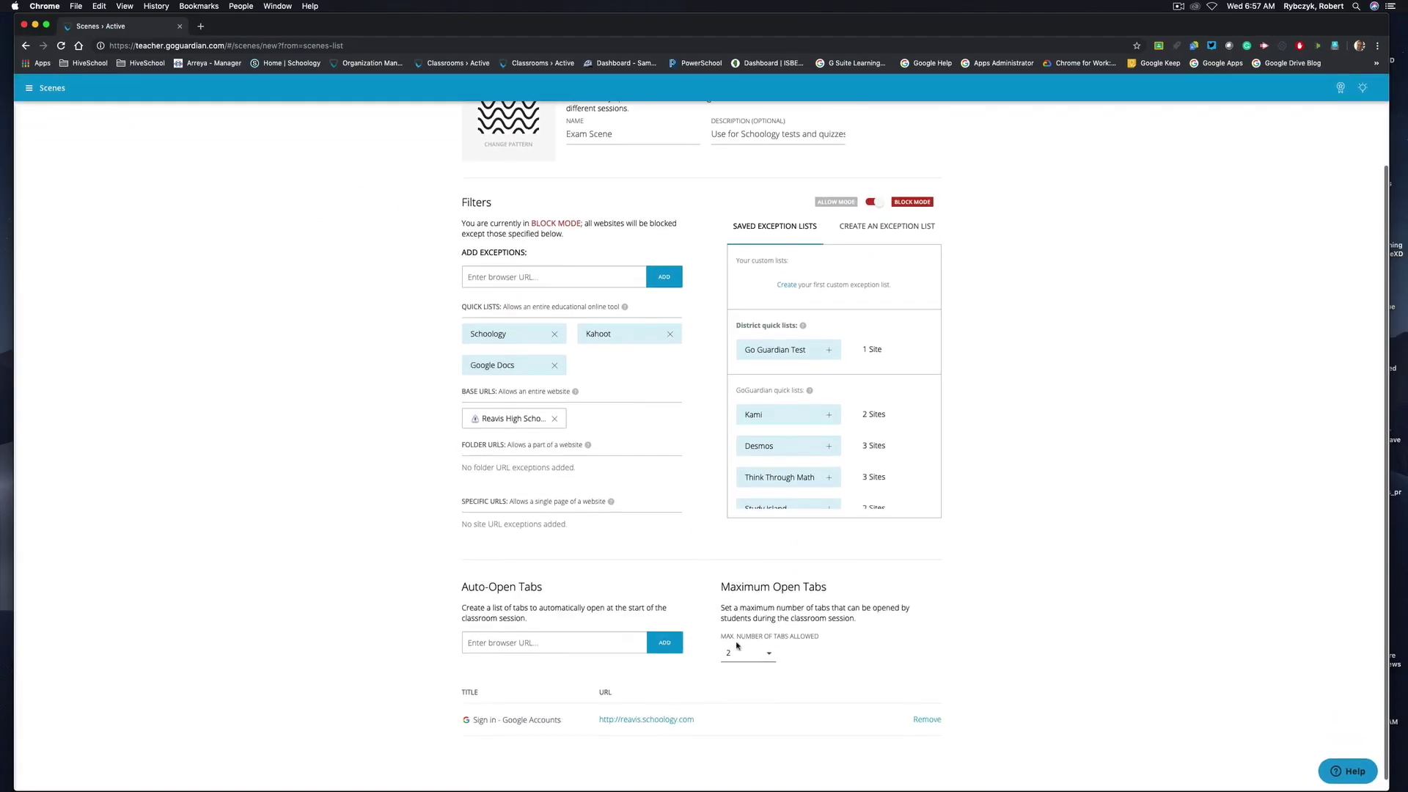
pyautogui.scroll(3, 737, 645)
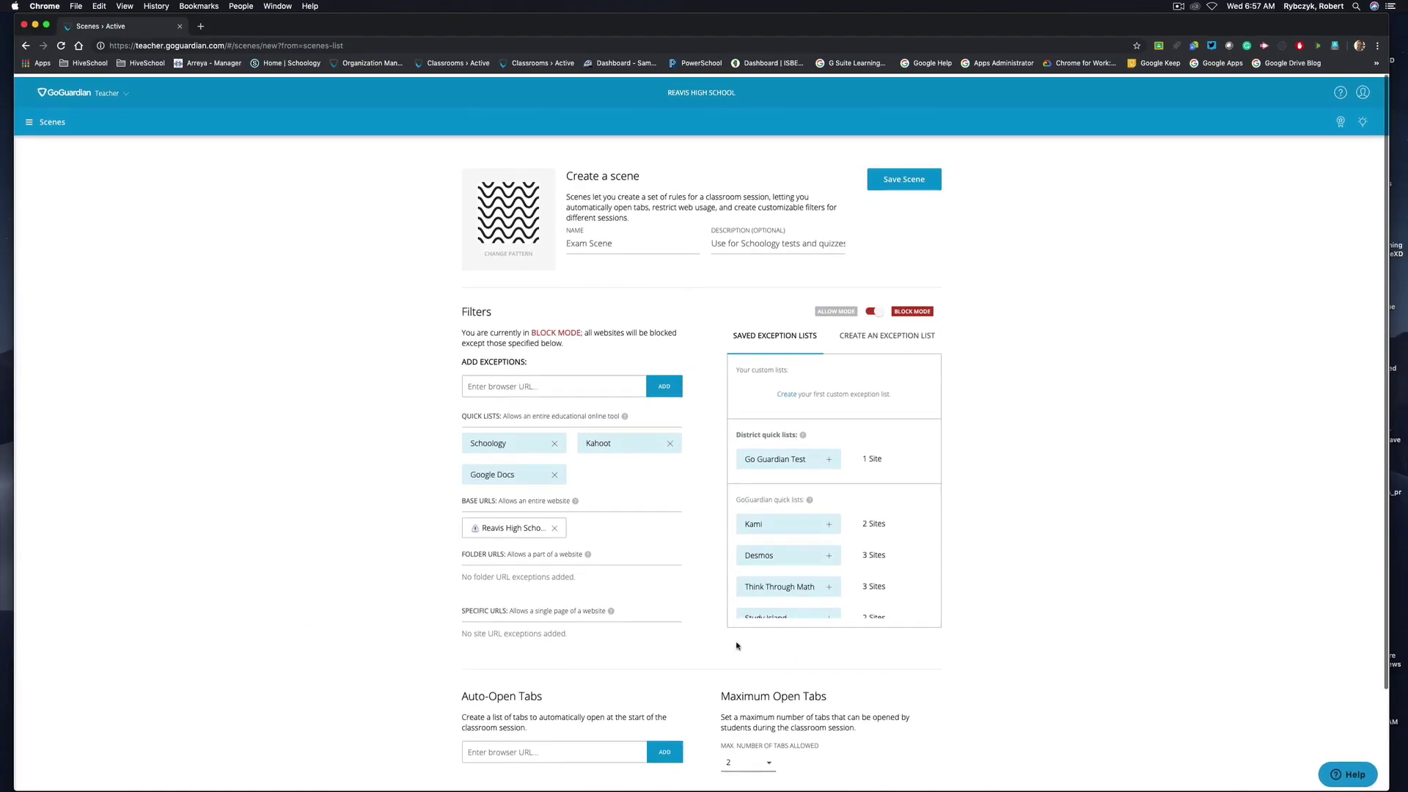
pyautogui.click(903, 177)
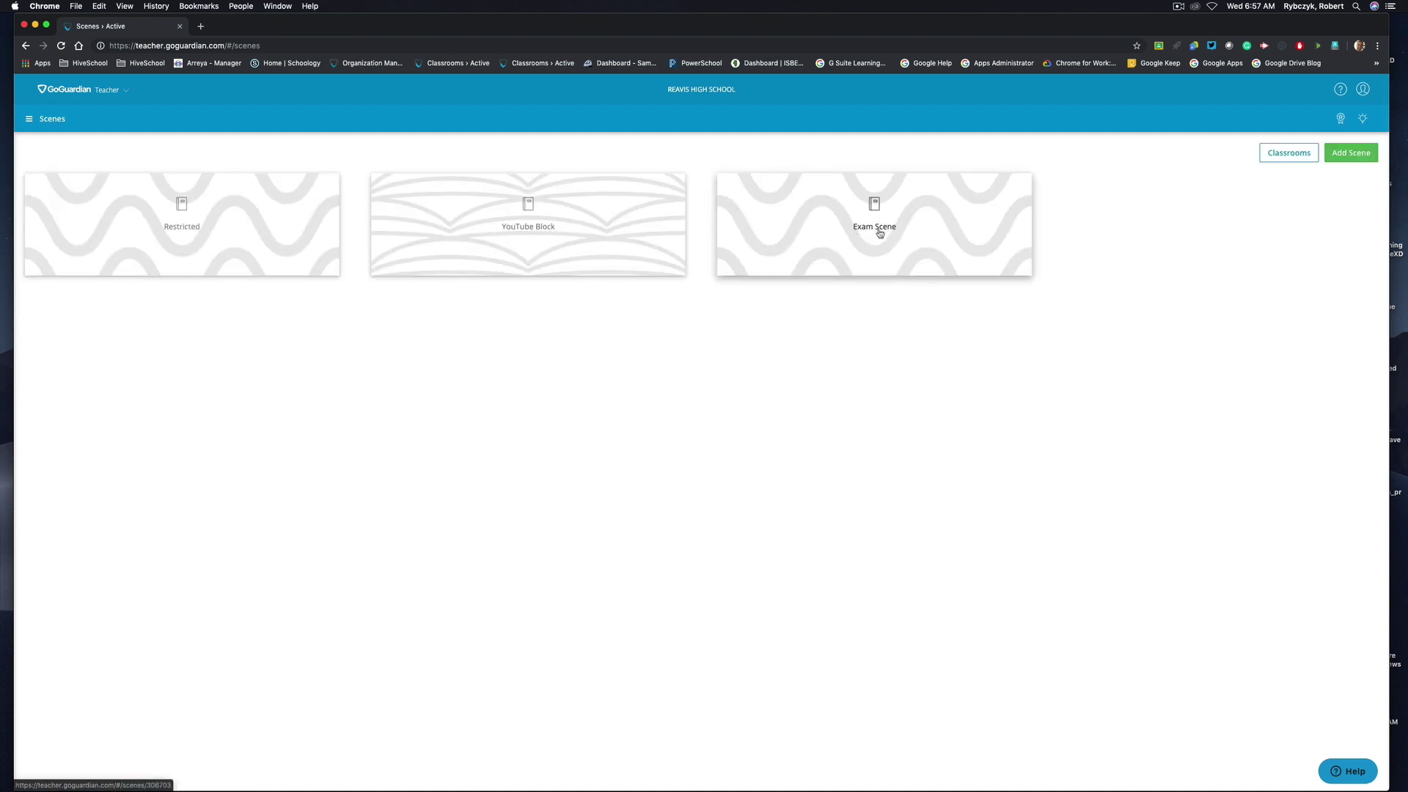
# Step: Start the Hogwarts session, ending in 30 Minutes, with Exam Scene applied
pyautogui.click(1287, 153)
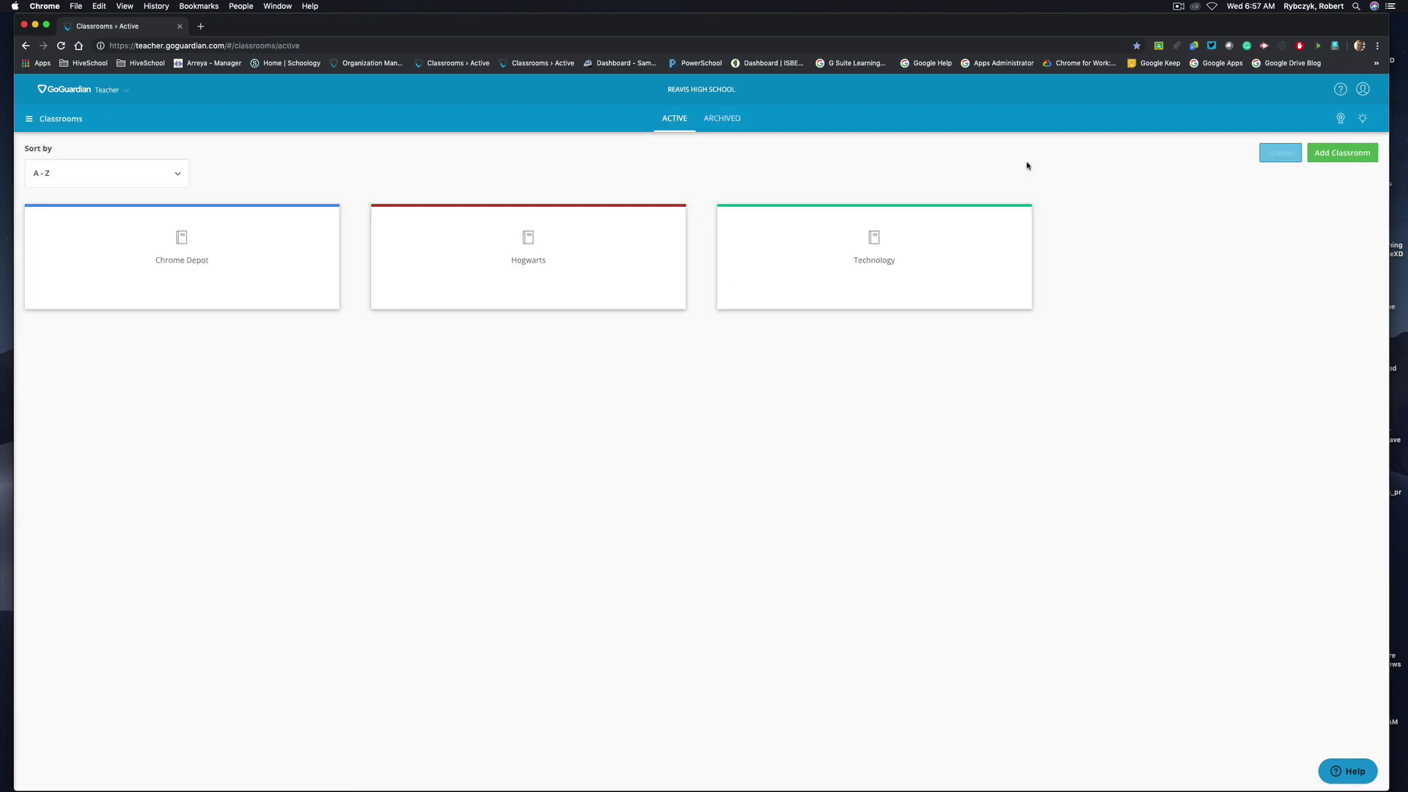
pyautogui.click(571, 253)
pyautogui.click(948, 289)
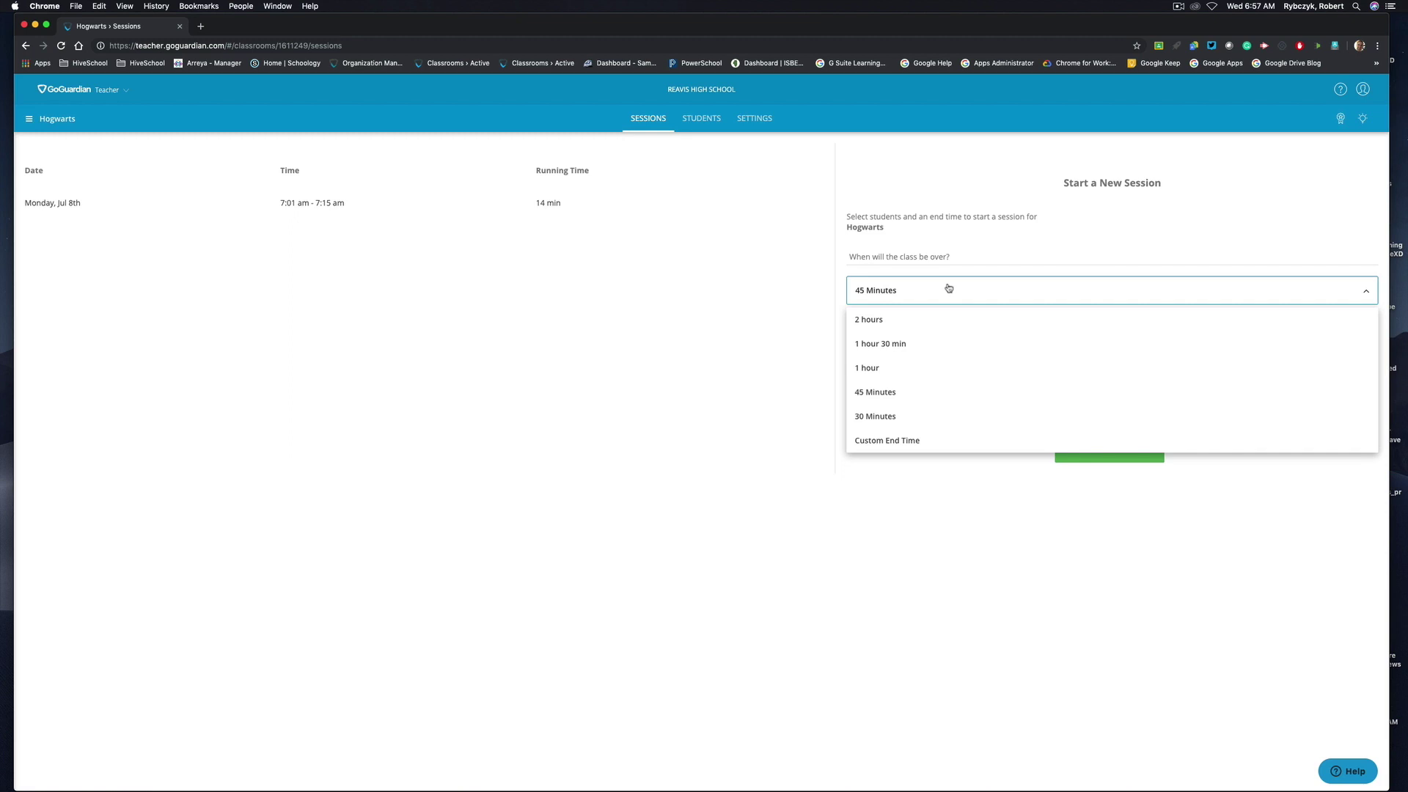
pyautogui.click(903, 416)
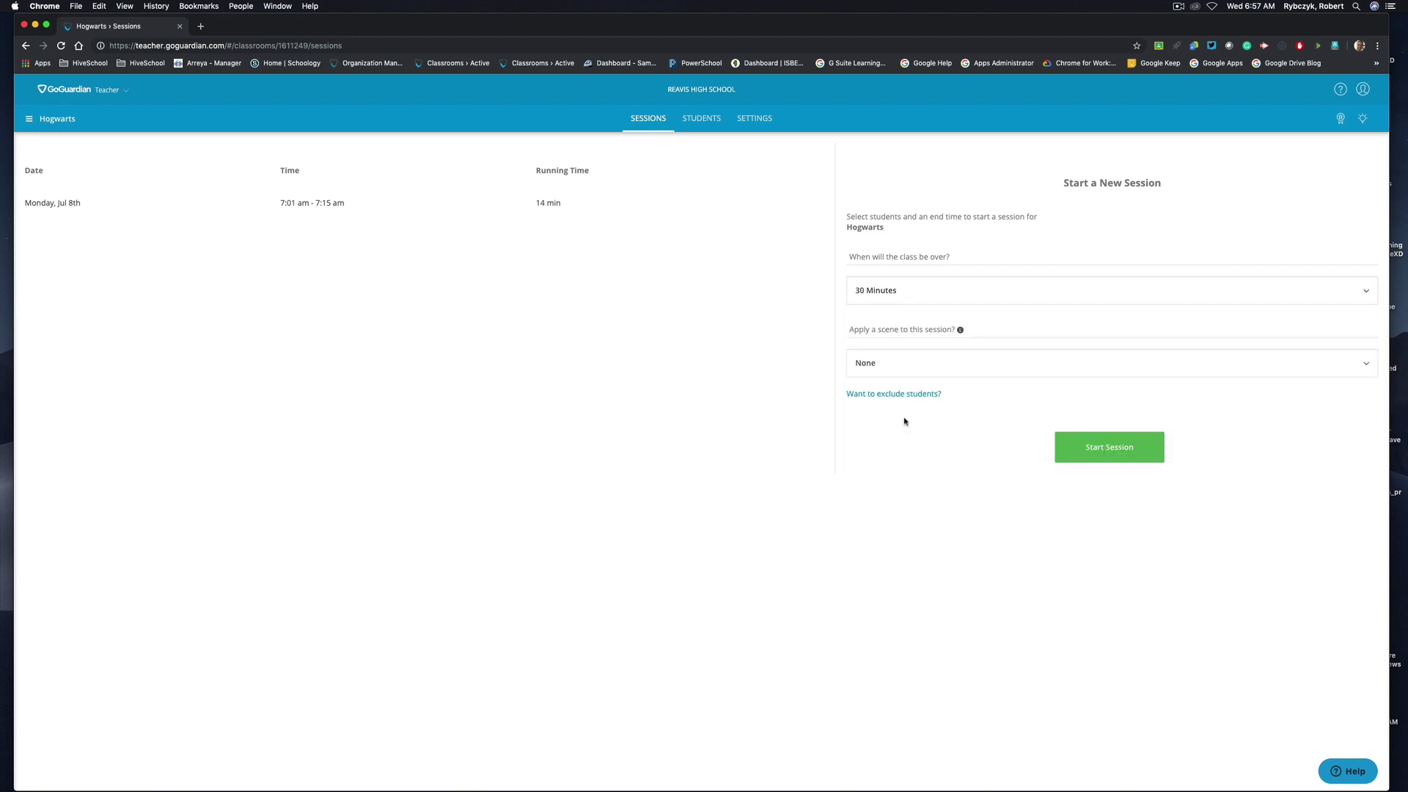
pyautogui.click(901, 364)
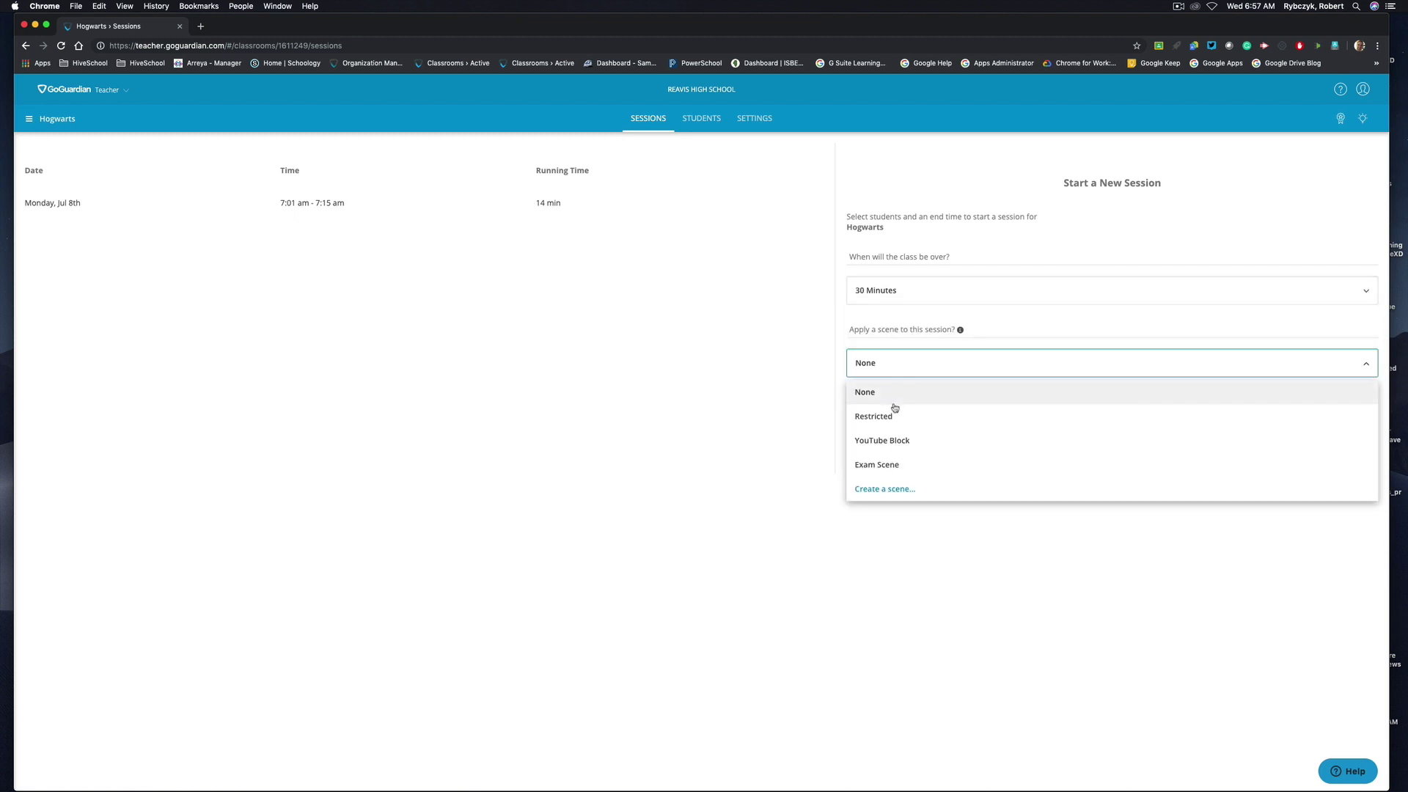
pyautogui.click(895, 465)
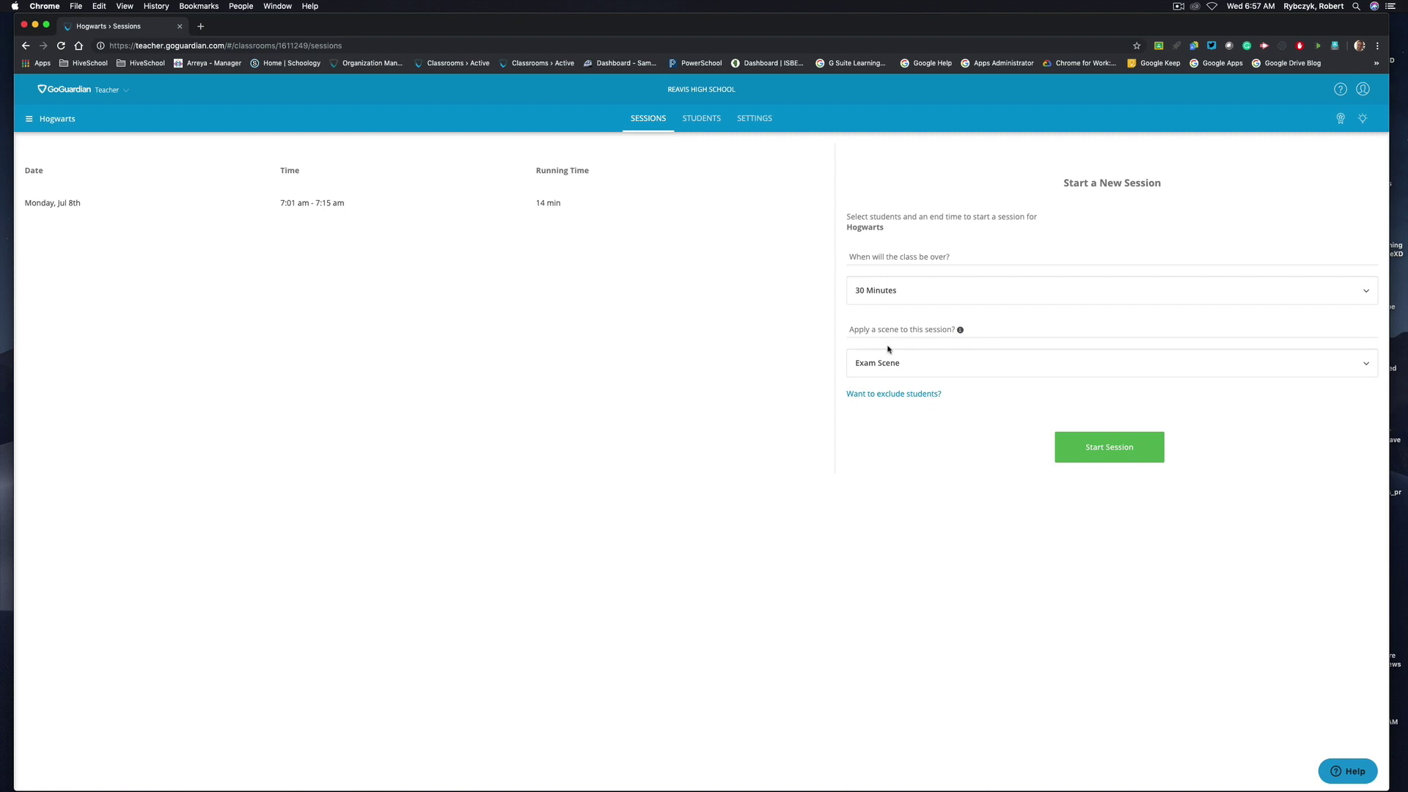
pyautogui.click(1116, 459)
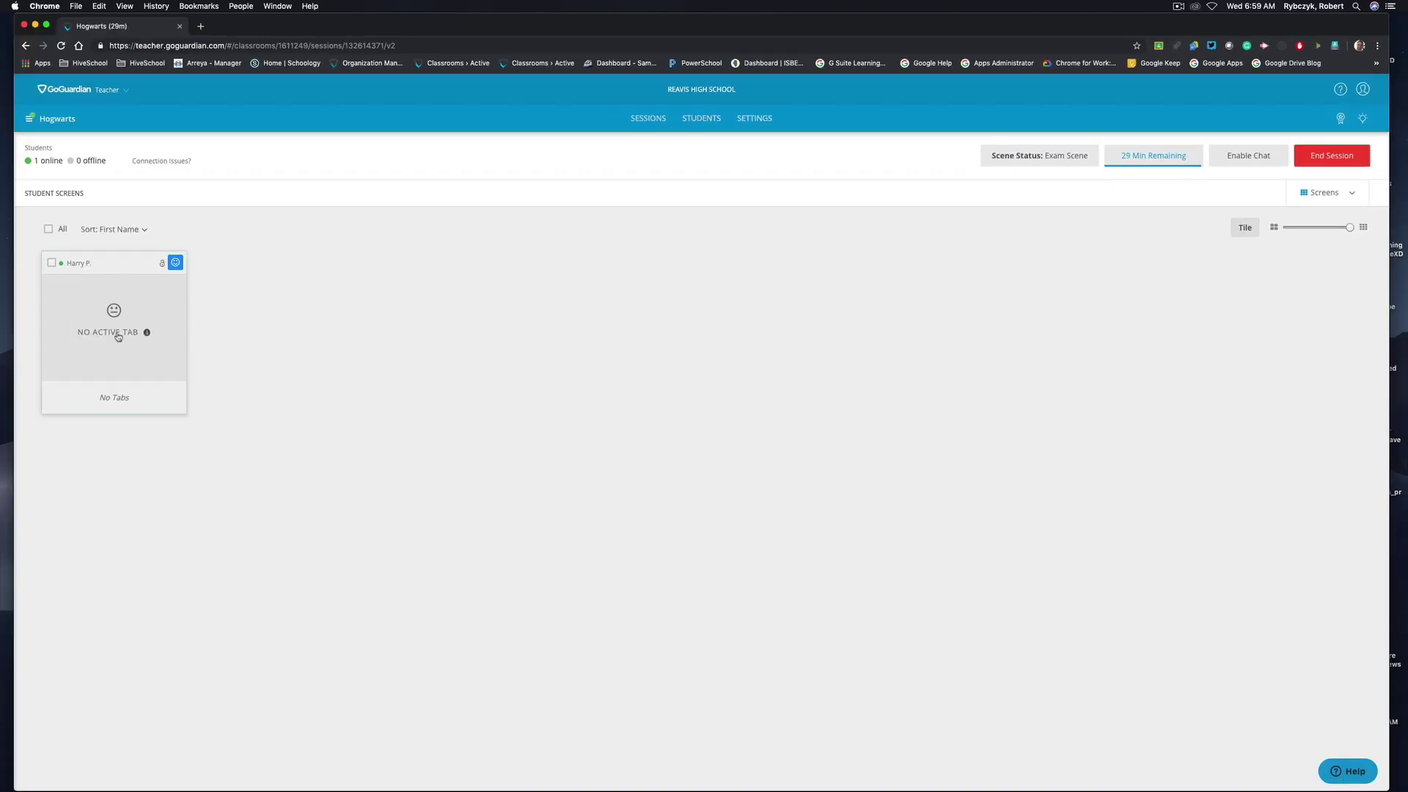
# Step: Close the student's blocked 'Uh oh!' tab, leaving the Schoology and Google Docs tabs
pyautogui.click(117, 336)
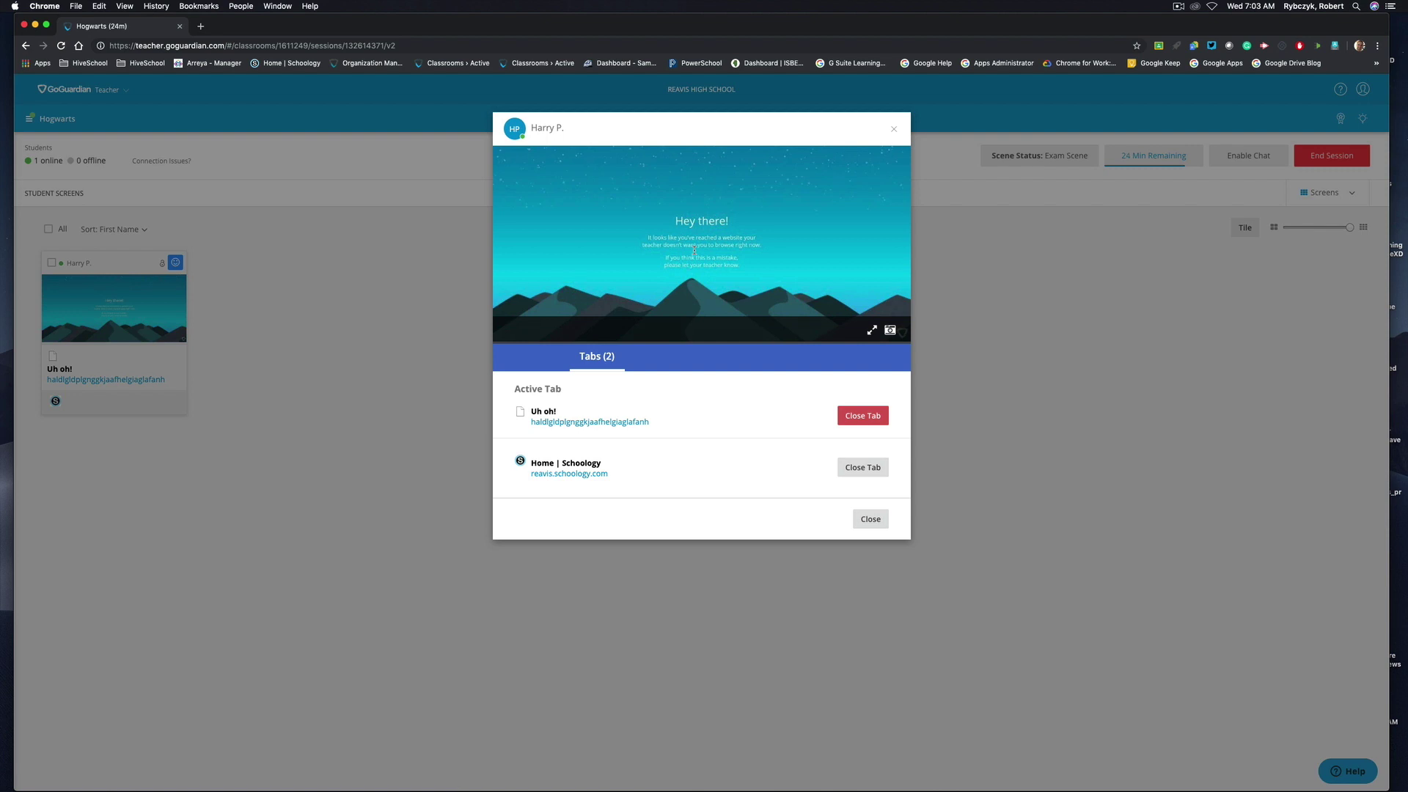
pyautogui.click(856, 422)
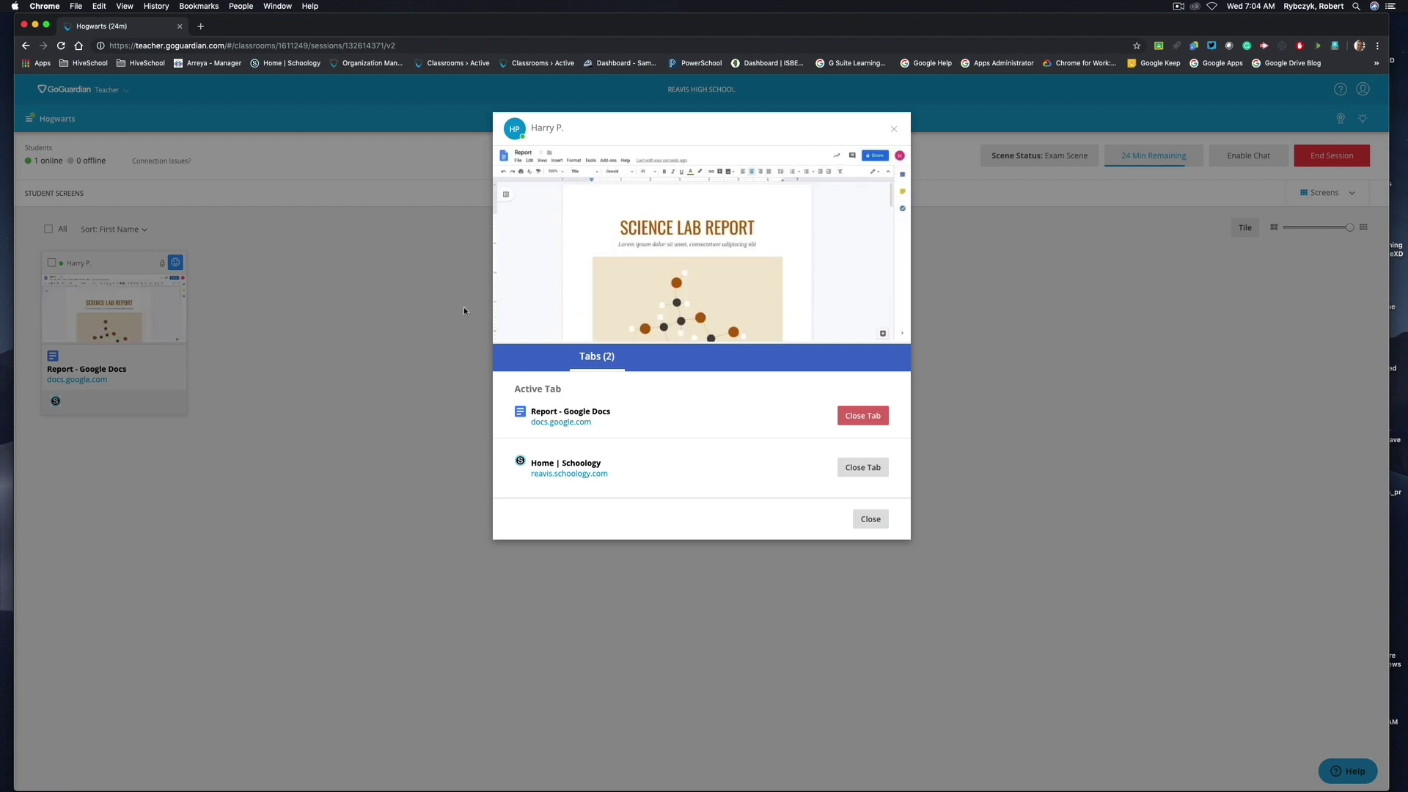
pyautogui.click(894, 128)
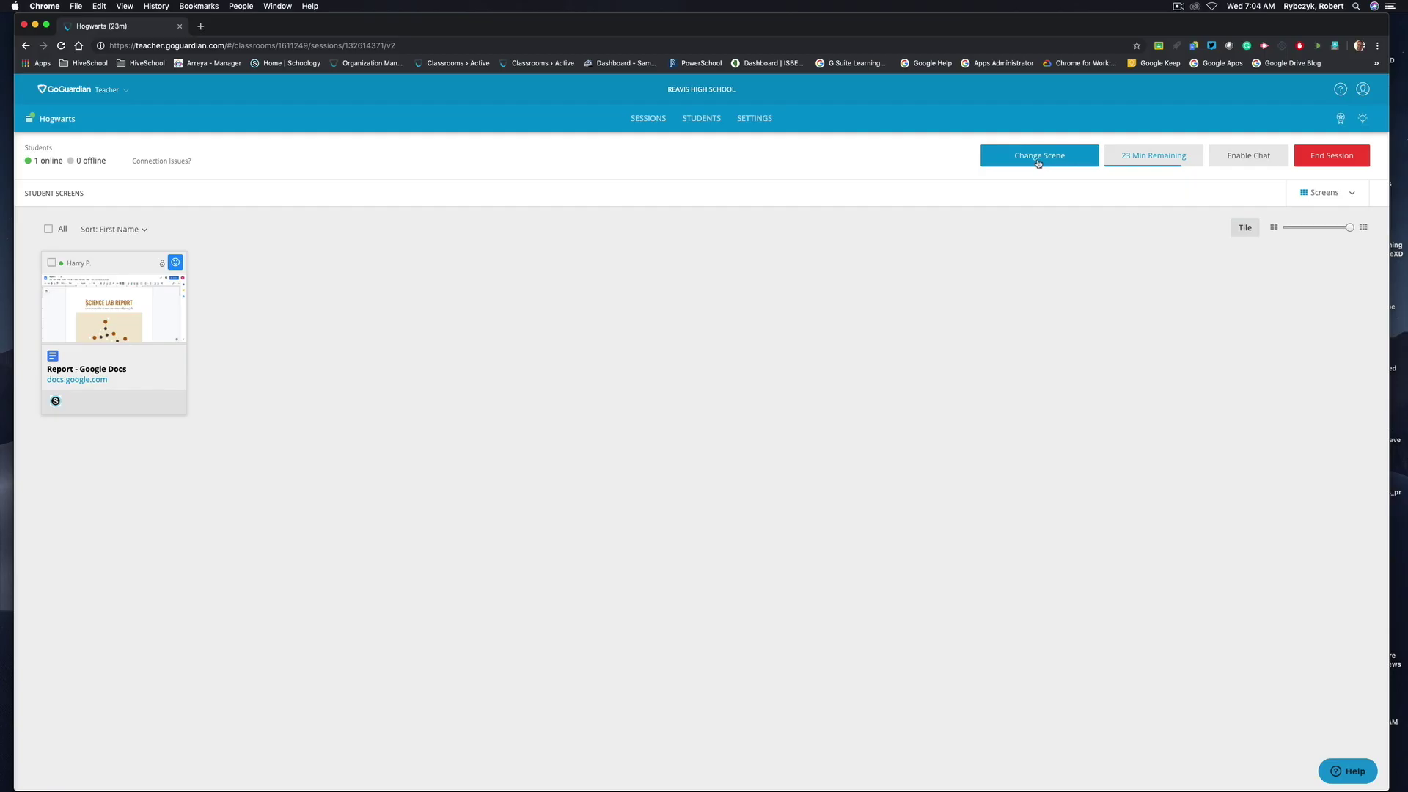
# Step: Change the session's scene to None, then check the student's open tabs
pyautogui.click(1038, 158)
pyautogui.click(587, 189)
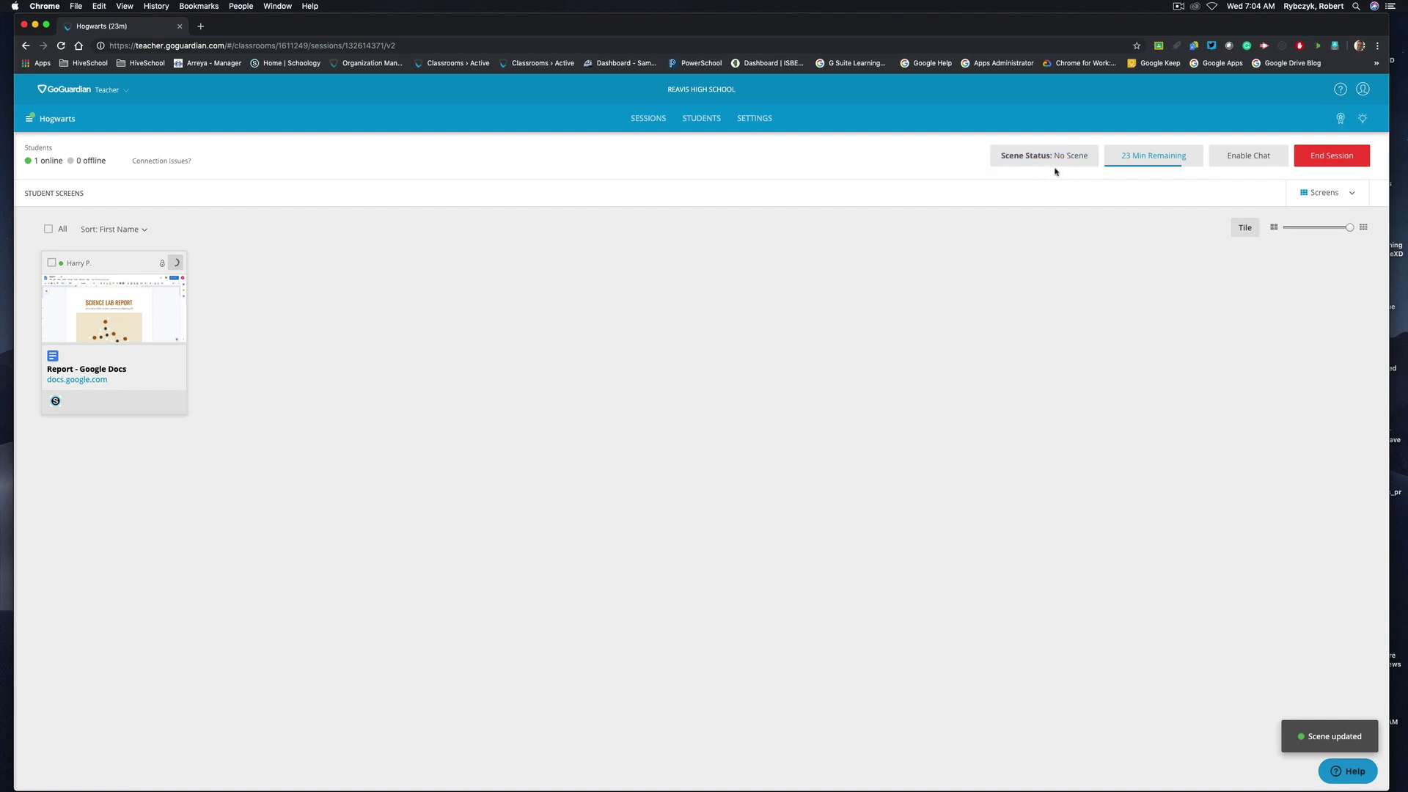
pyautogui.click(137, 306)
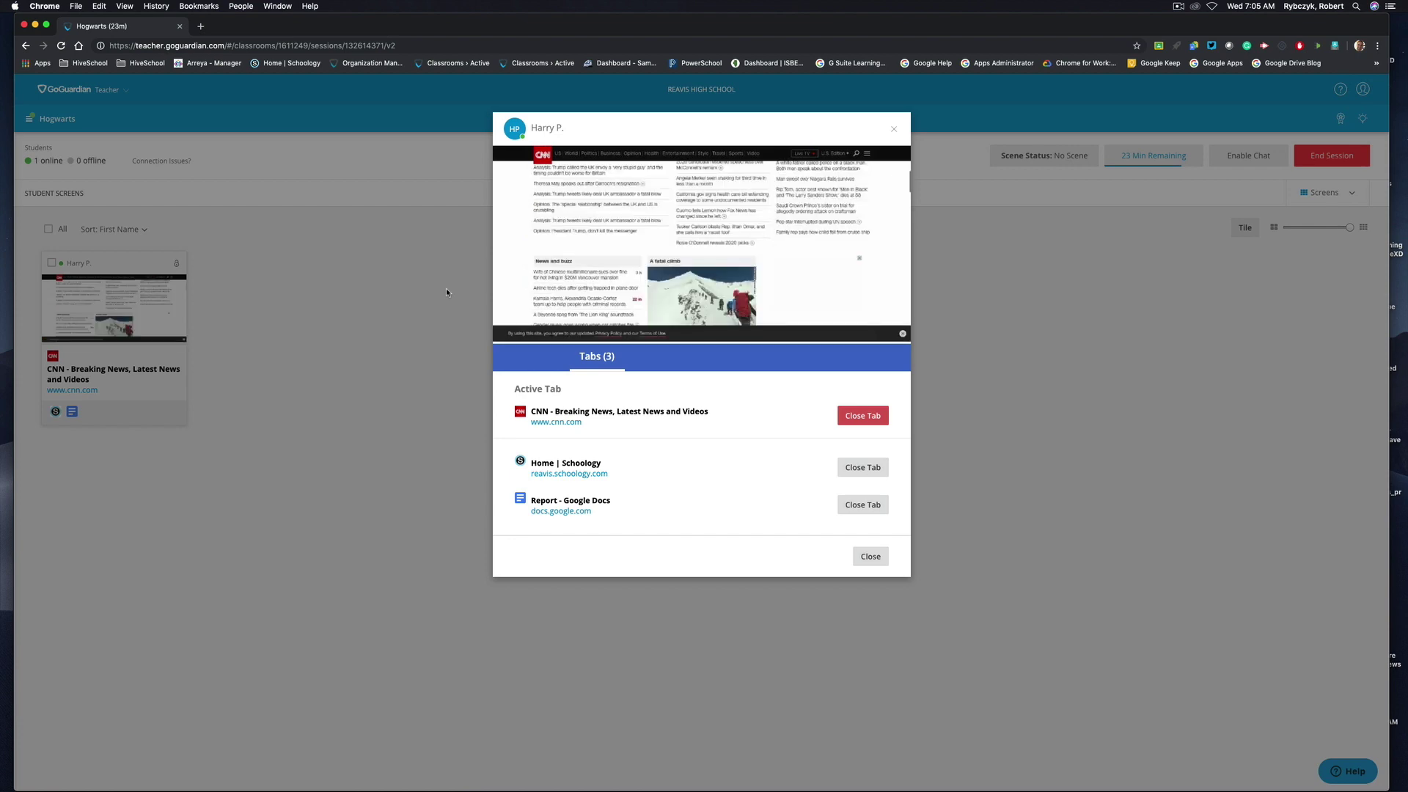
pyautogui.click(894, 130)
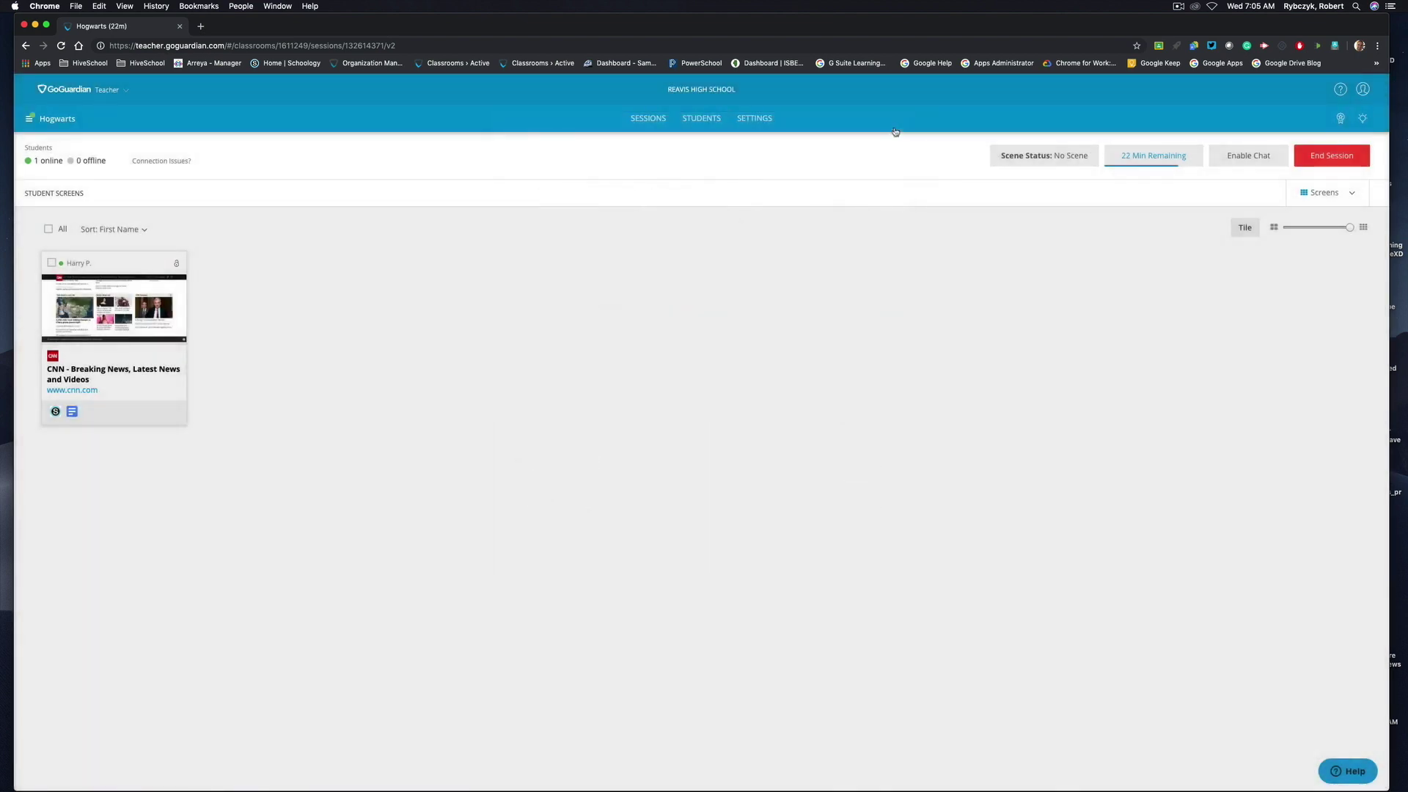
# Step: End the Hogwarts session and view the YouTube Block scene's settings
pyautogui.click(1322, 160)
pyautogui.click(744, 282)
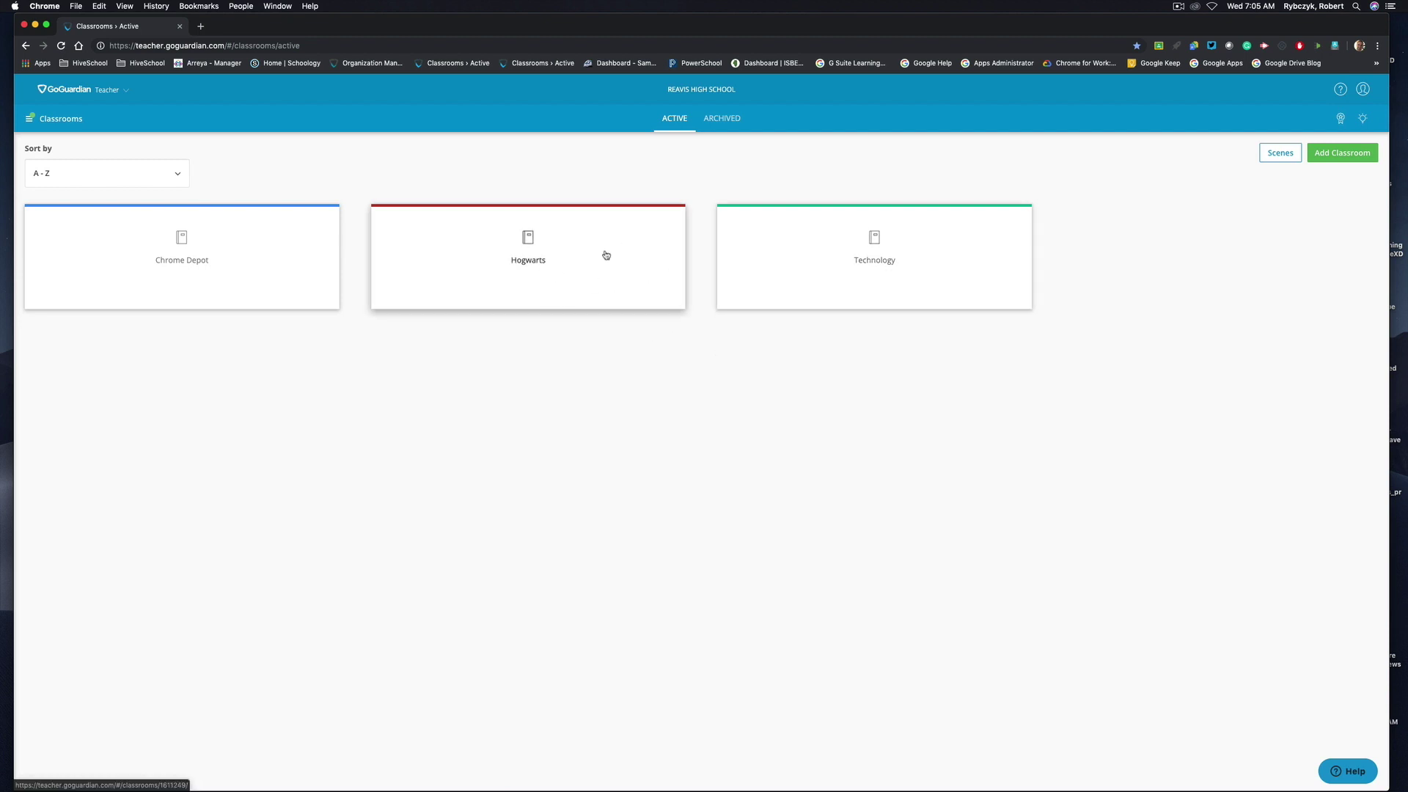
pyautogui.click(1281, 153)
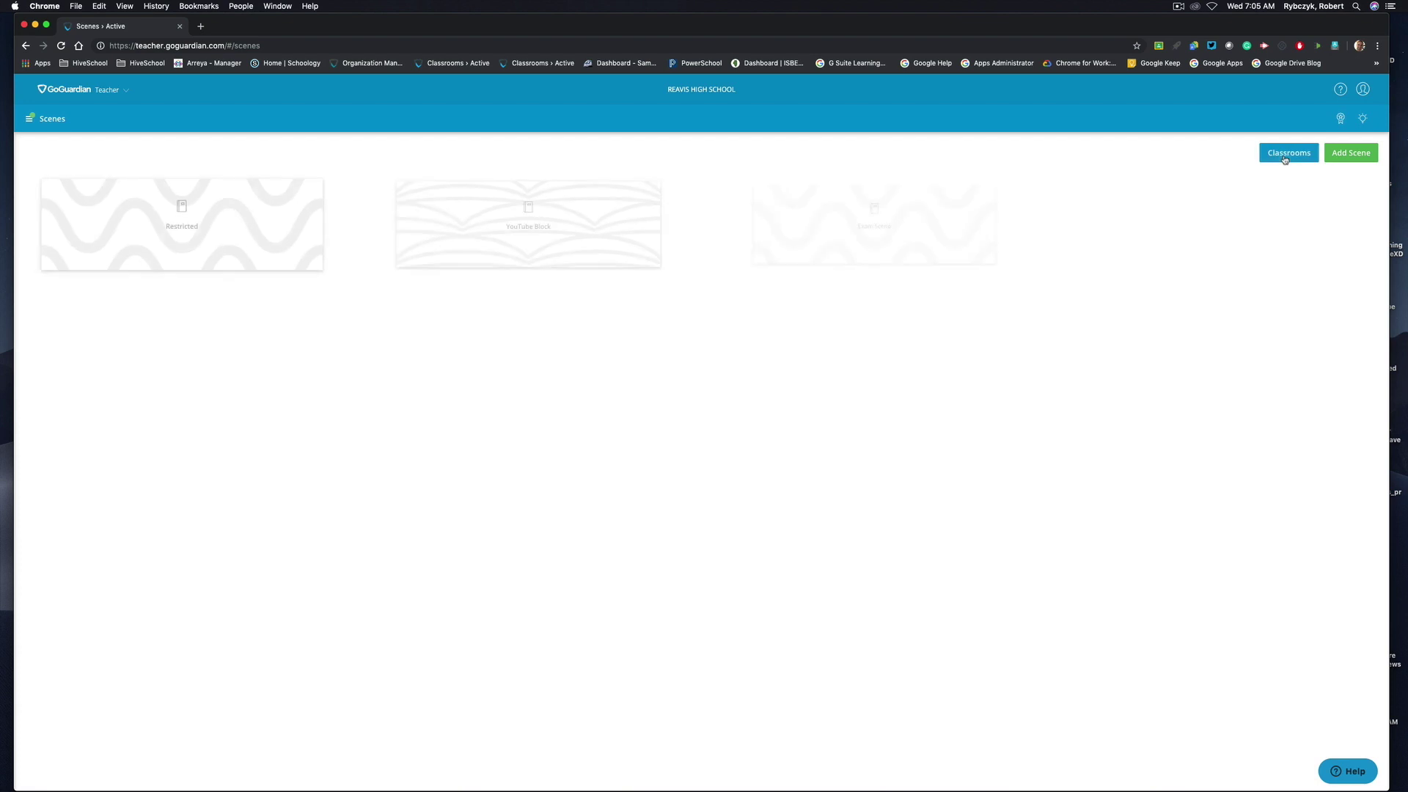
pyautogui.click(491, 240)
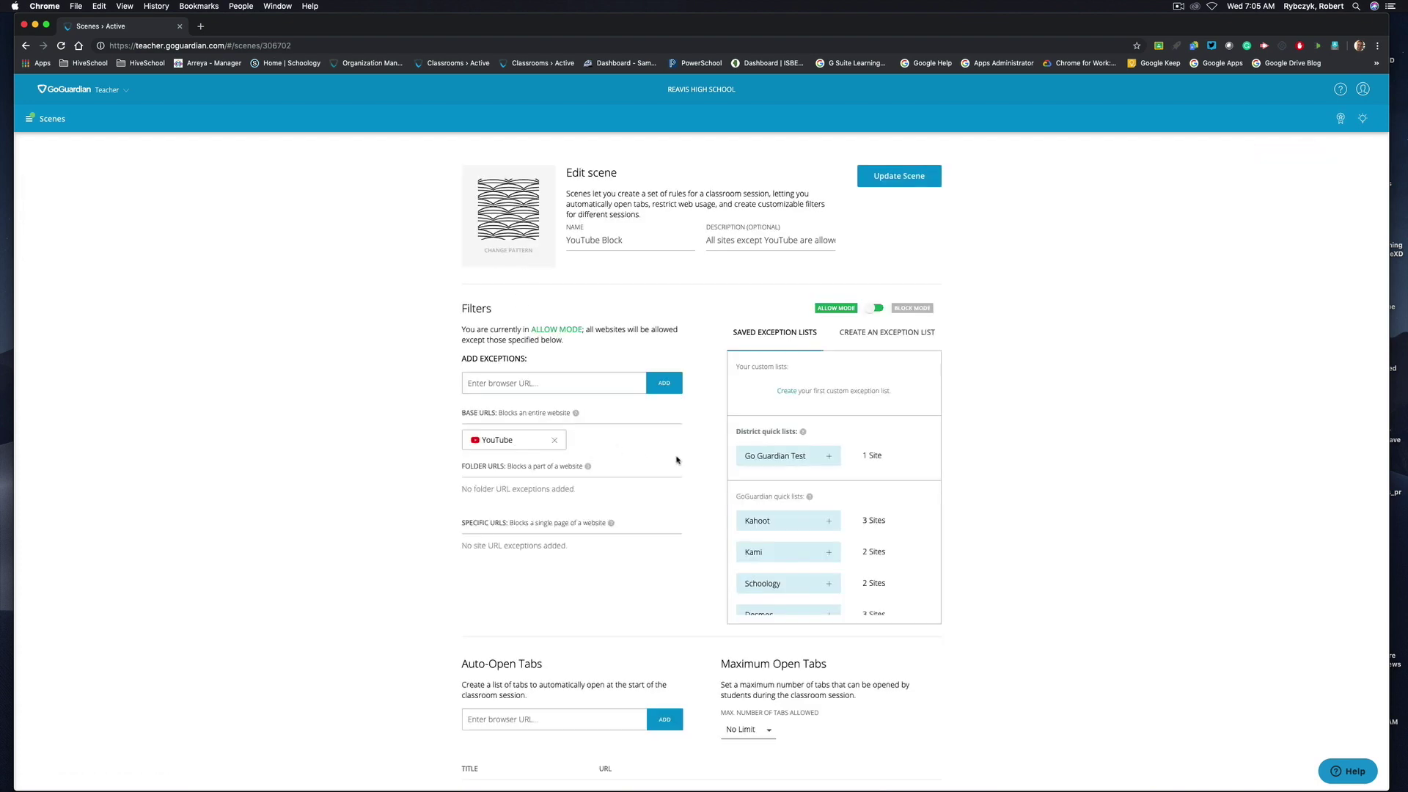
# Step: Select YouTube Block for the Technology classroom, then return to All Scenes
pyautogui.click(51, 118)
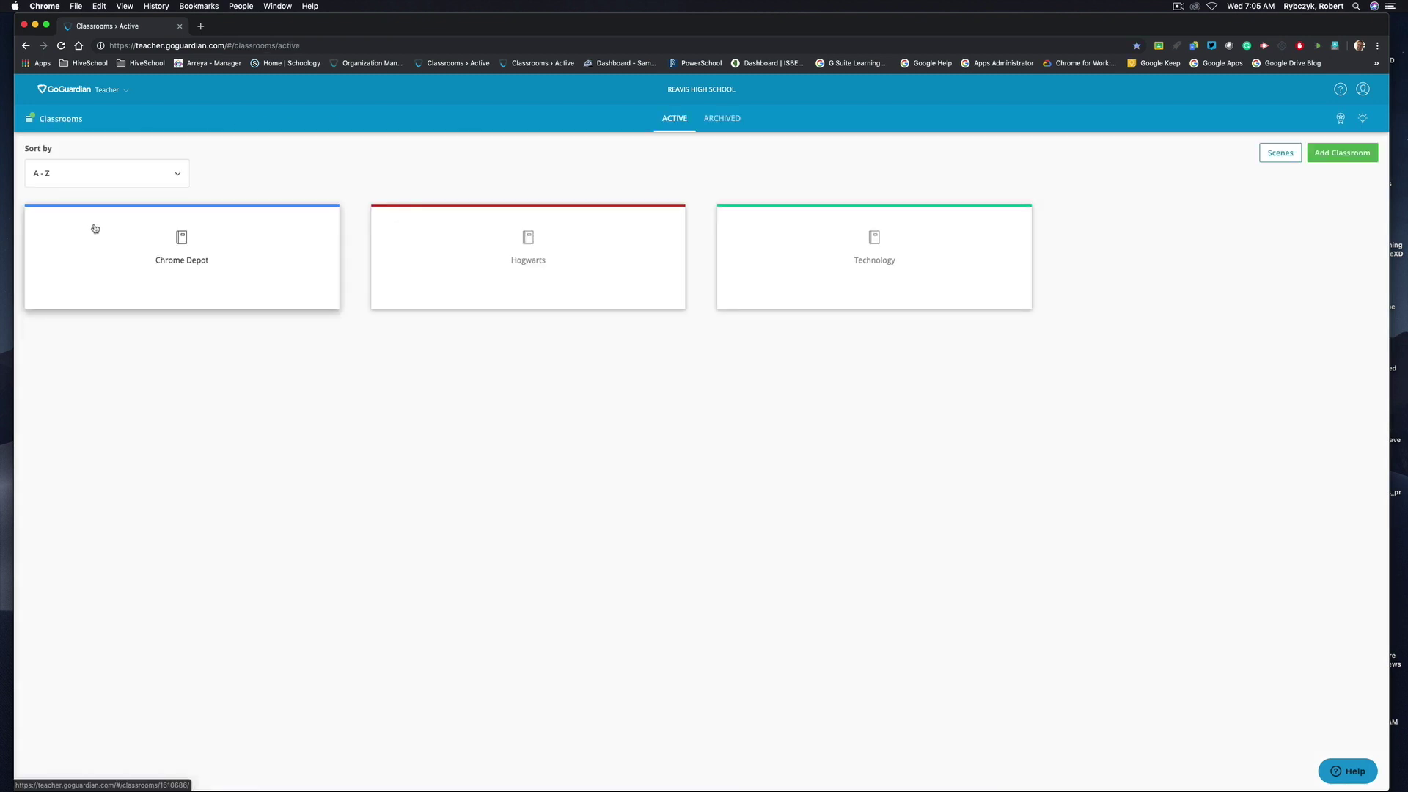
pyautogui.click(858, 257)
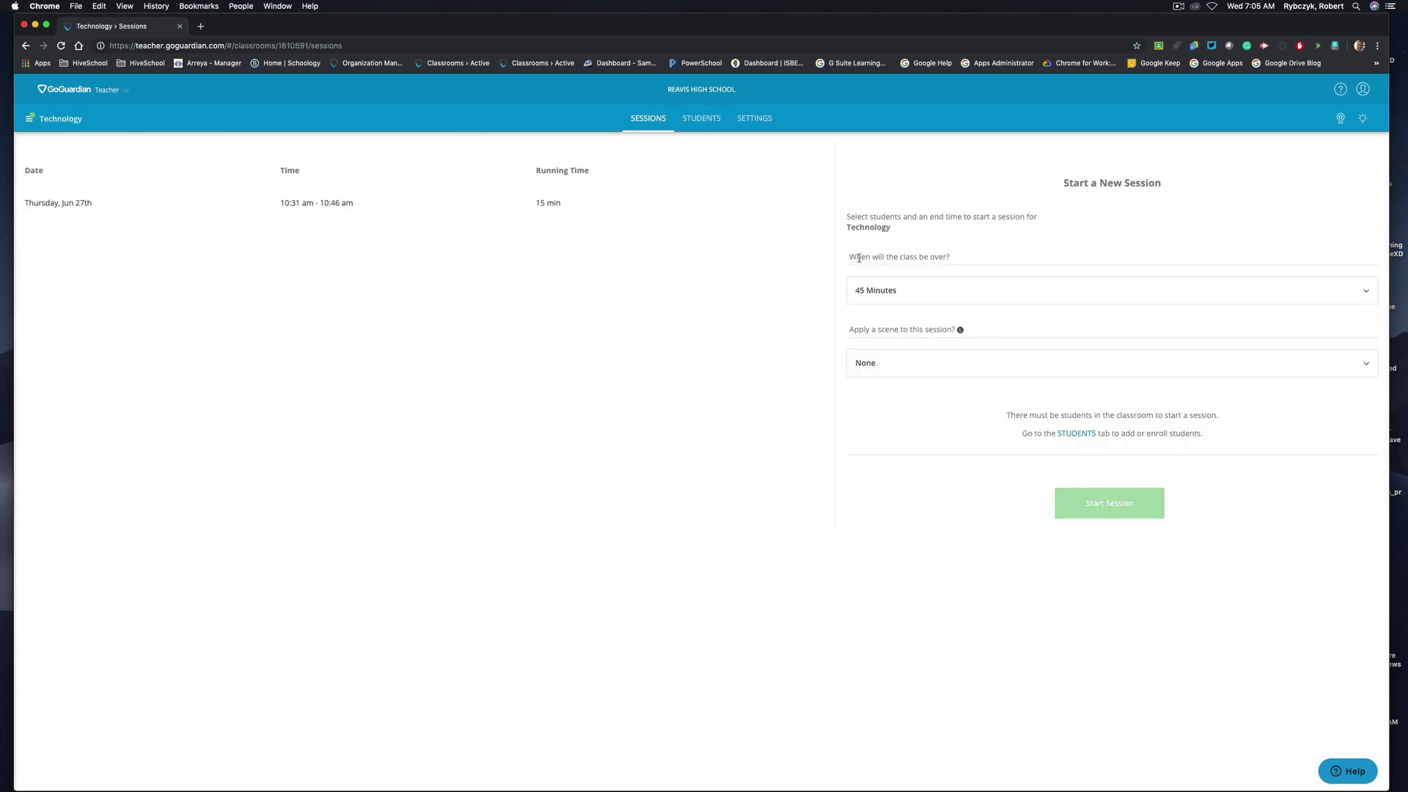
pyautogui.click(899, 363)
pyautogui.click(898, 444)
pyautogui.click(30, 118)
pyautogui.click(76, 329)
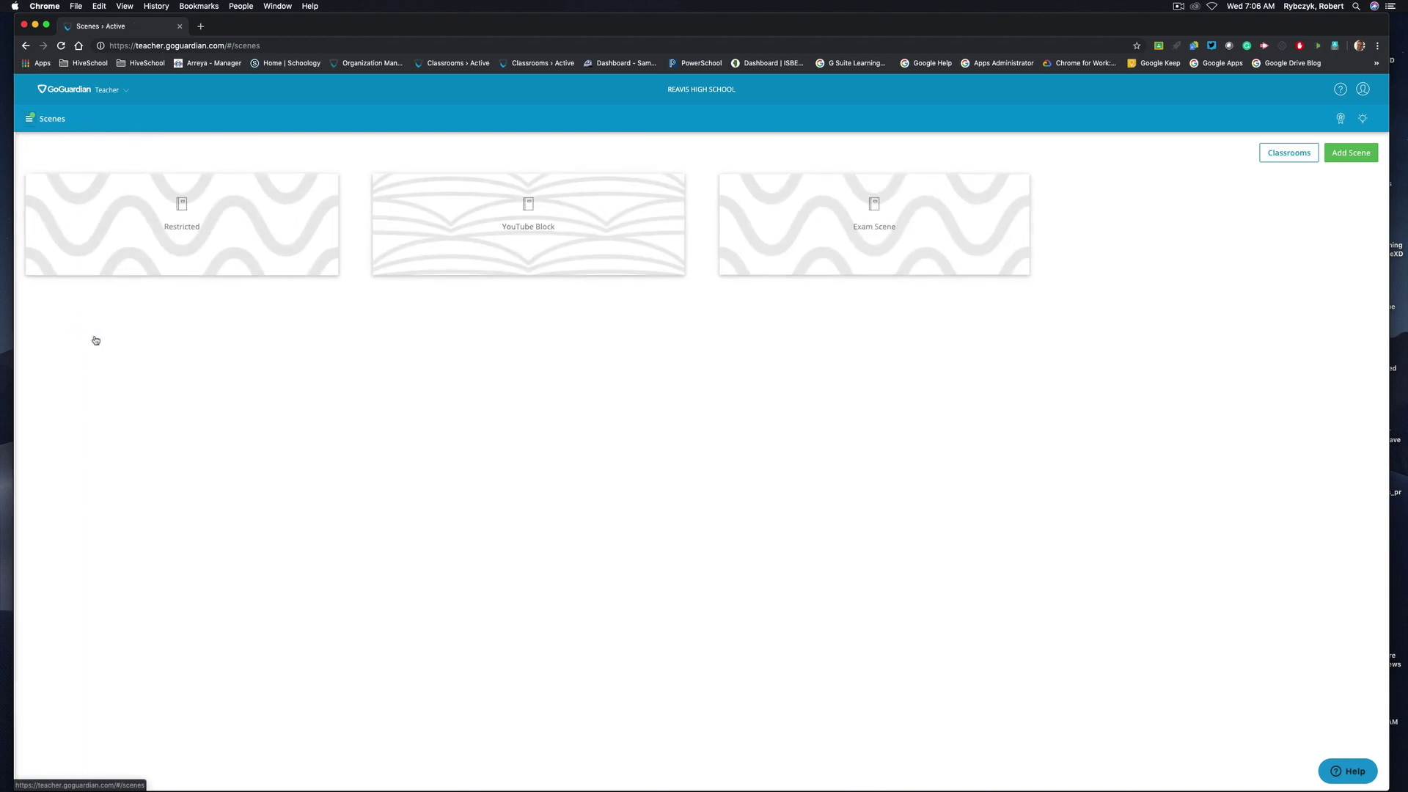